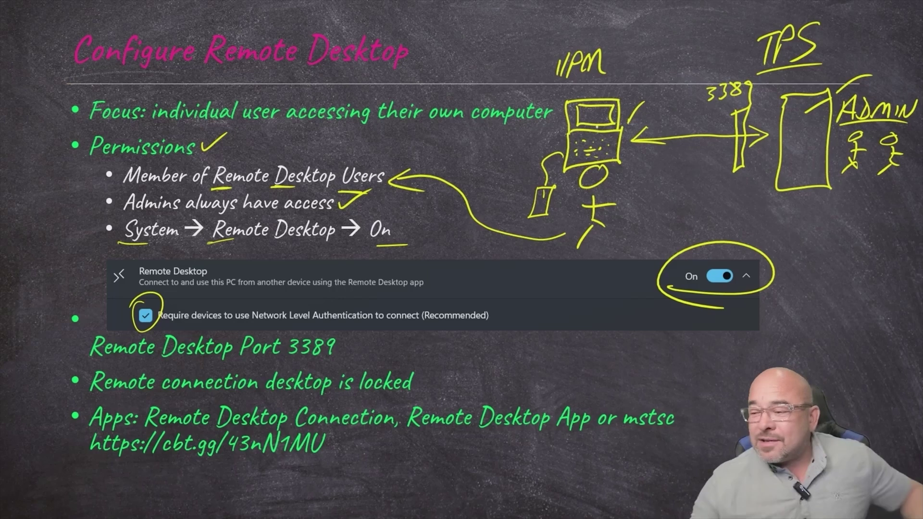
drag(591, 114, 610, 106)
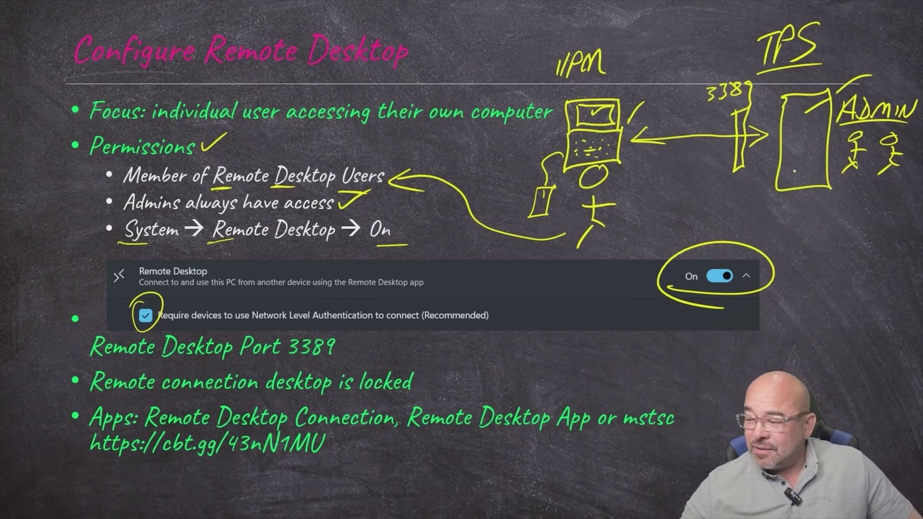
mouse_move(776, 204)
mouse_down()
mouse_move(774, 254)
mouse_move(852, 202)
mouse_move(775, 204)
mouse_move(788, 225)
mouse_move(833, 242)
mouse_move(838, 212)
mouse_move(795, 211)
mouse_up()
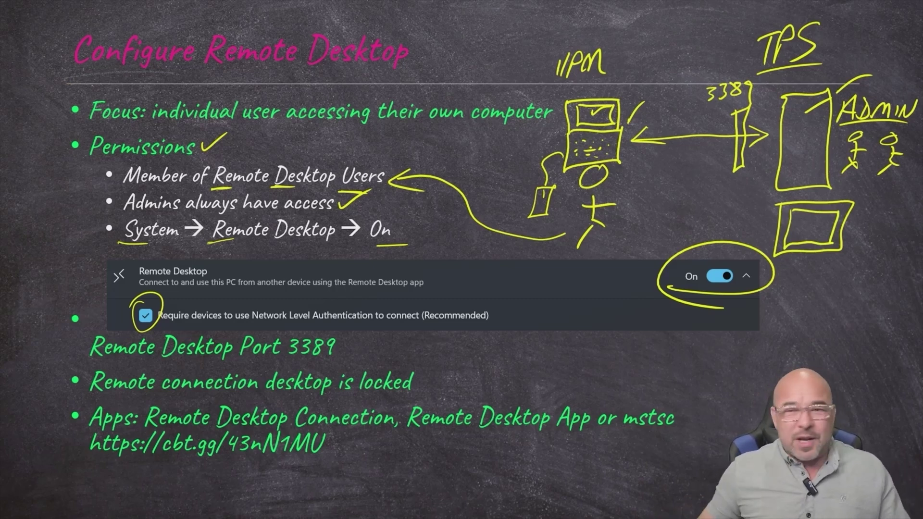
drag(806, 218, 826, 227)
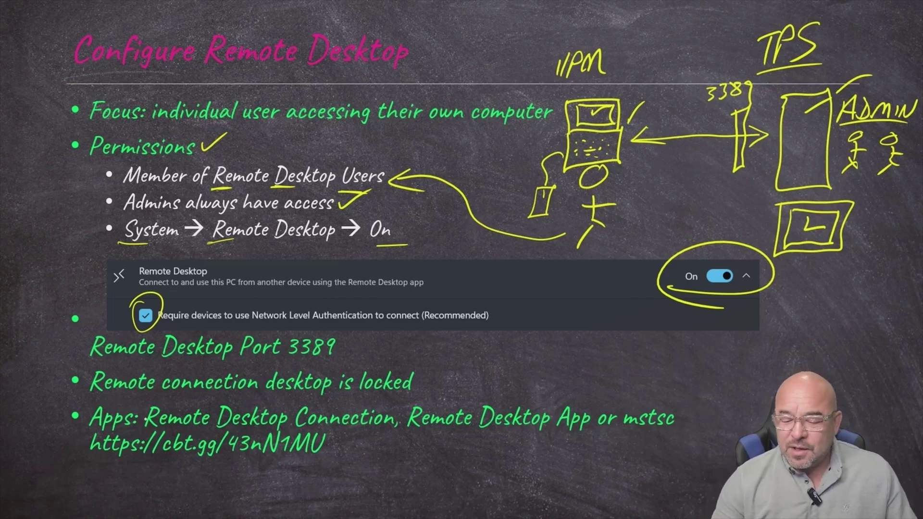
drag(146, 426, 225, 429)
drag(294, 431, 312, 430)
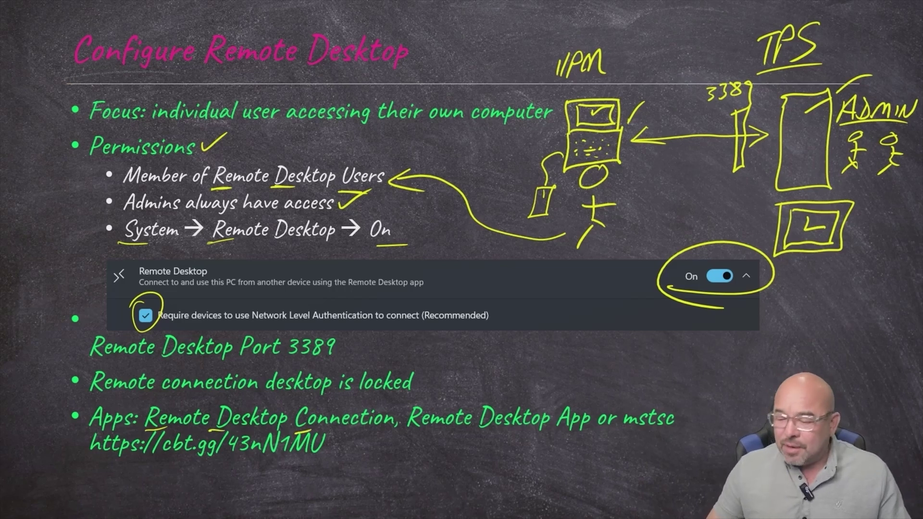
drag(407, 433, 417, 434)
drag(472, 432, 489, 431)
drag(553, 437, 565, 435)
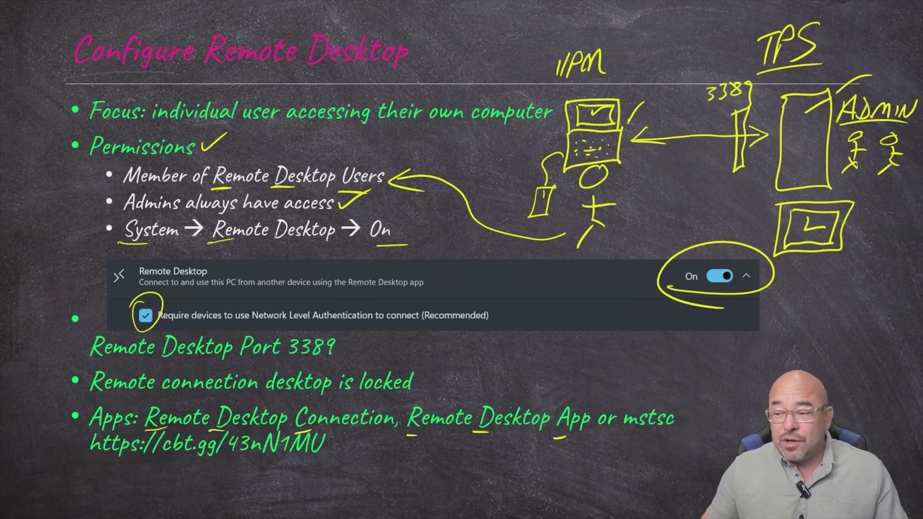
drag(495, 149, 557, 139)
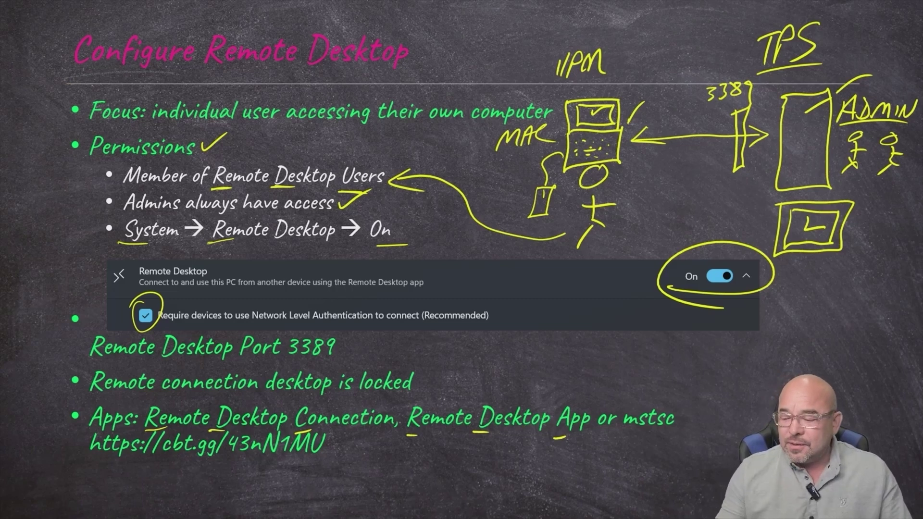
drag(627, 433, 675, 434)
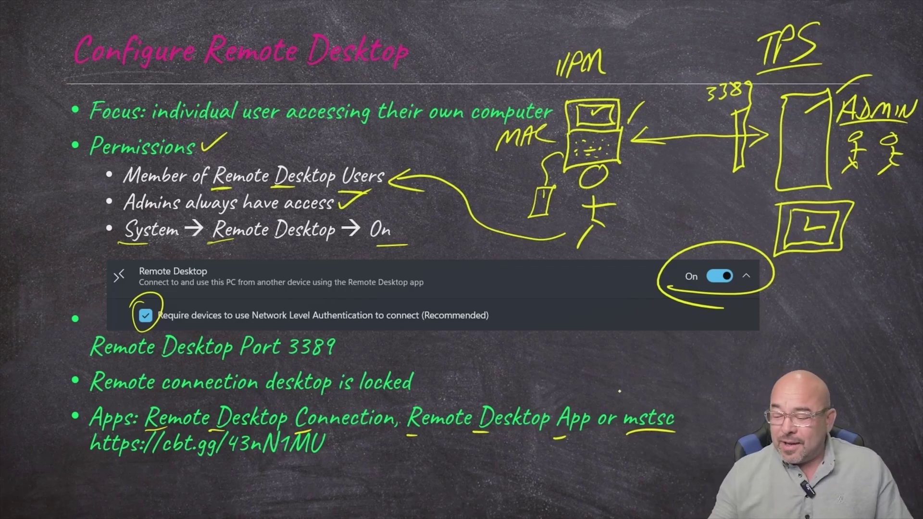
mouse_move(644, 396)
mouse_down()
mouse_move(579, 378)
mouse_move(372, 402)
mouse_move(425, 394)
mouse_up()
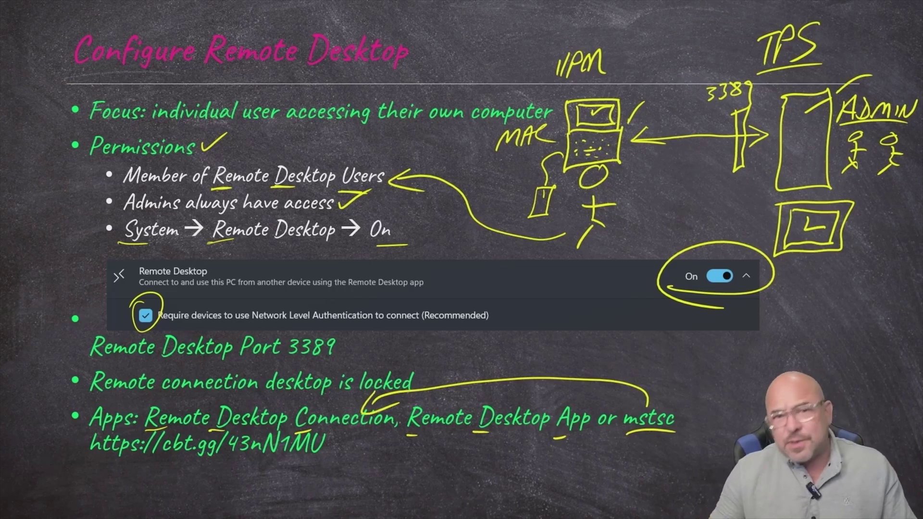
drag(135, 465, 325, 464)
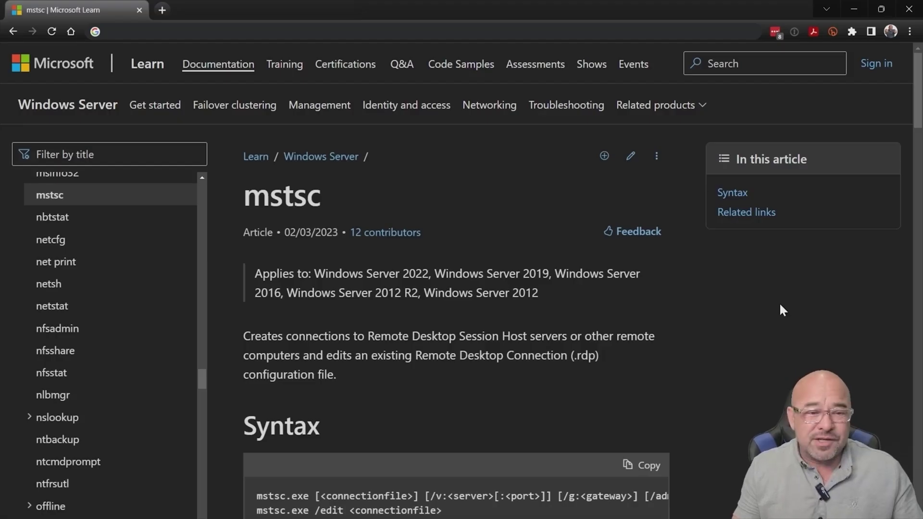
- Review the parameters on the Microsoft Learn mstsc page, including the /f full-screen option
scroll(781, 310, down, 5)
scroll(780, 305, down, 4)
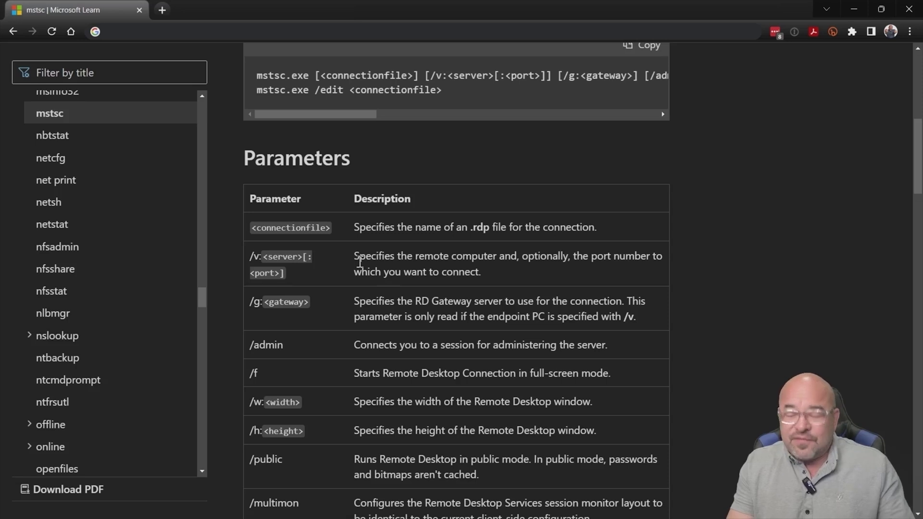
scroll(360, 262, down, 3)
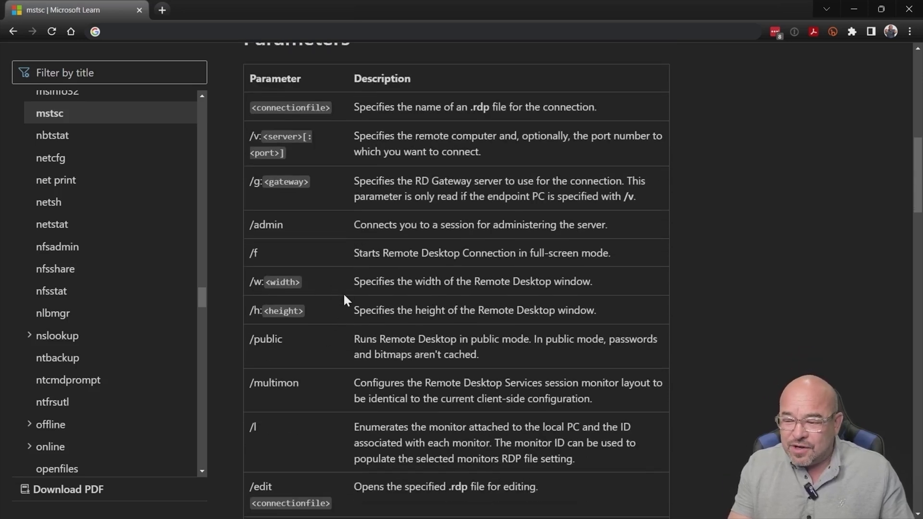
drag(256, 253, 247, 243)
click(359, 254)
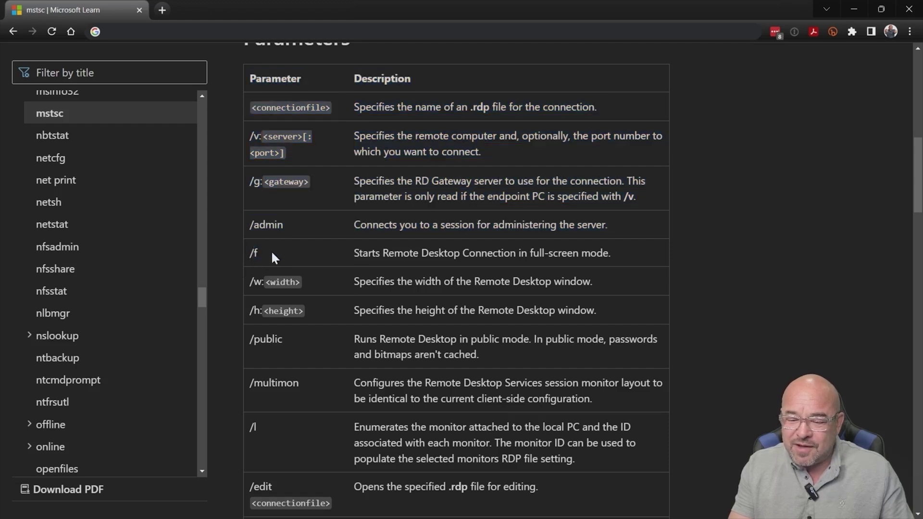
scroll(342, 252, down, 10)
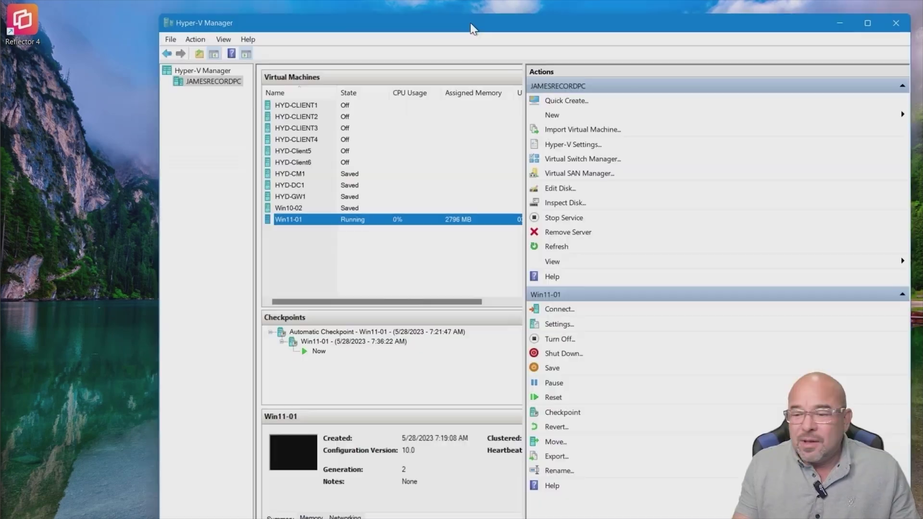
- Switch to Hyper-V Manager, locate the Win11-01 virtual machine, and minimize the manager window
drag(469, 28, 405, 56)
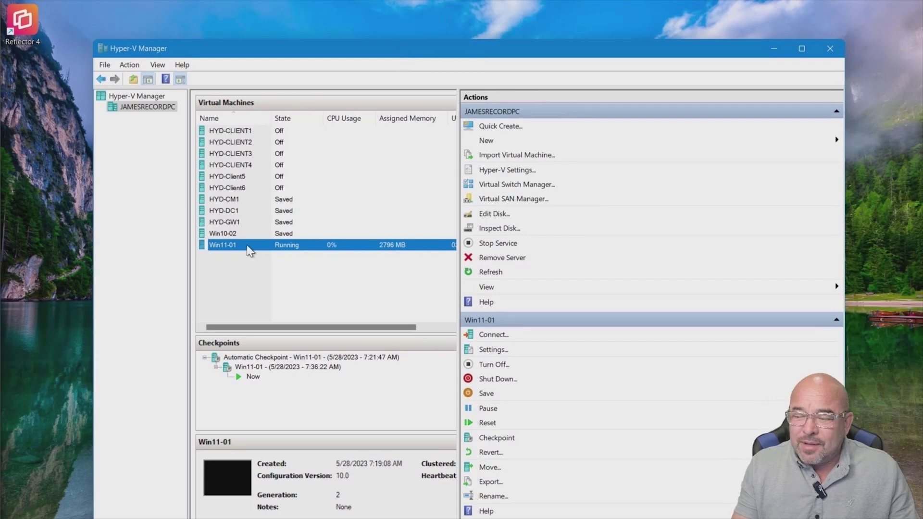
click(216, 248)
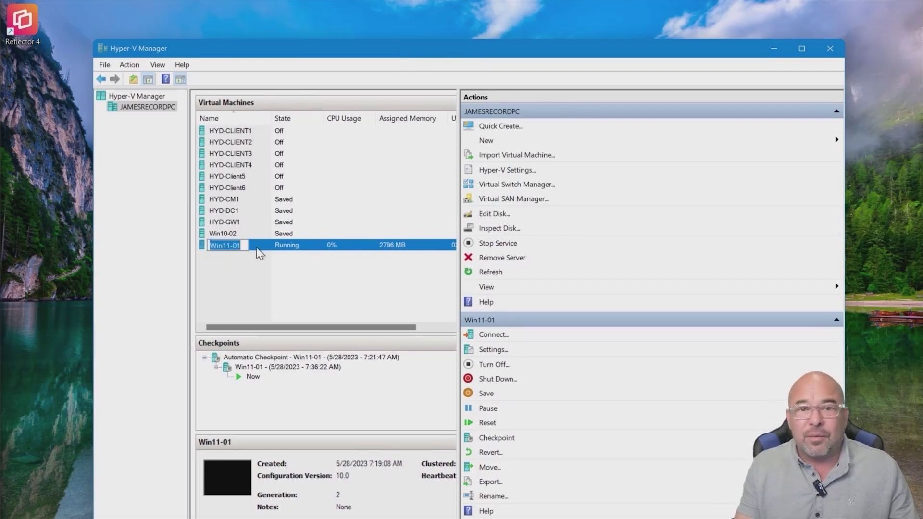
click(318, 278)
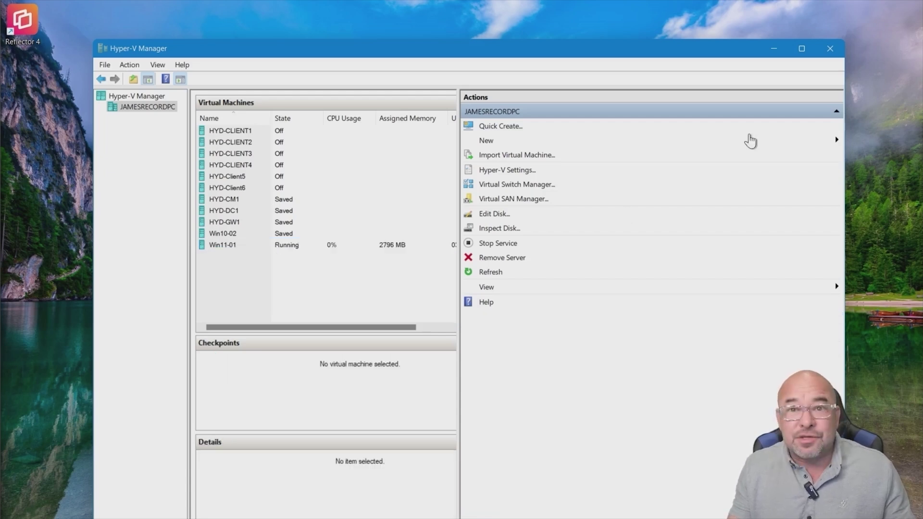
click(774, 50)
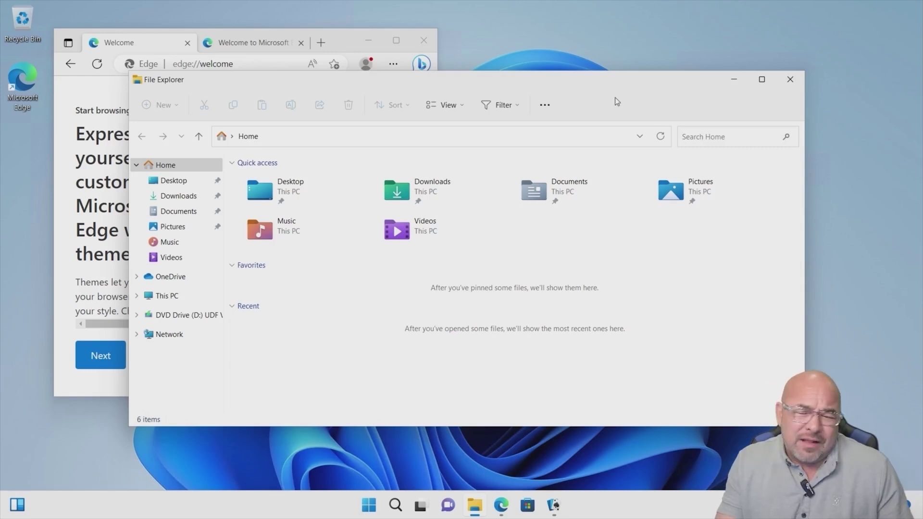
- Bring the Solitaire game on the virtual machine forward, move the drawn ace of hearts to a foundation, and draw another card
click(353, 38)
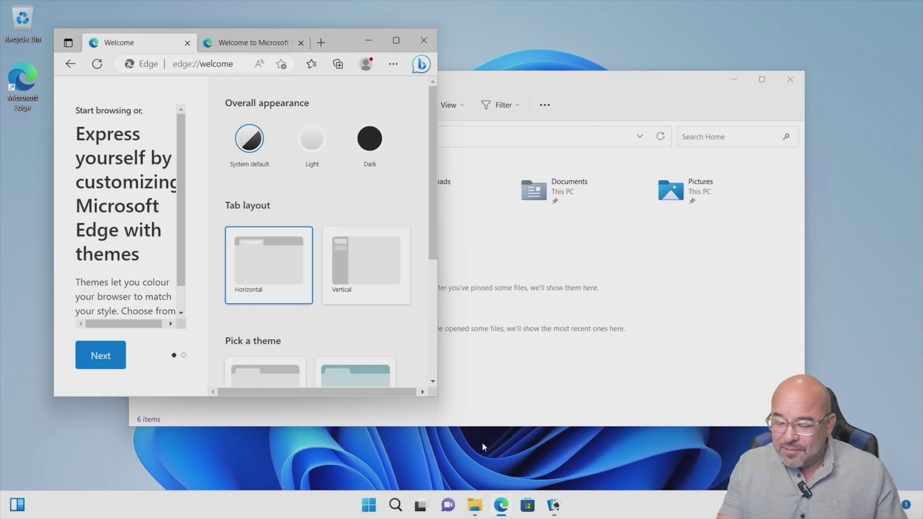
click(553, 505)
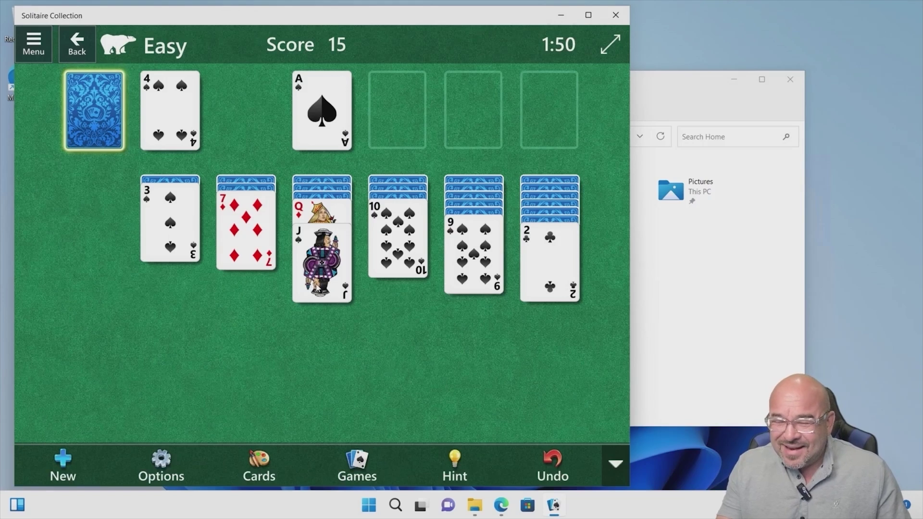
click(91, 117)
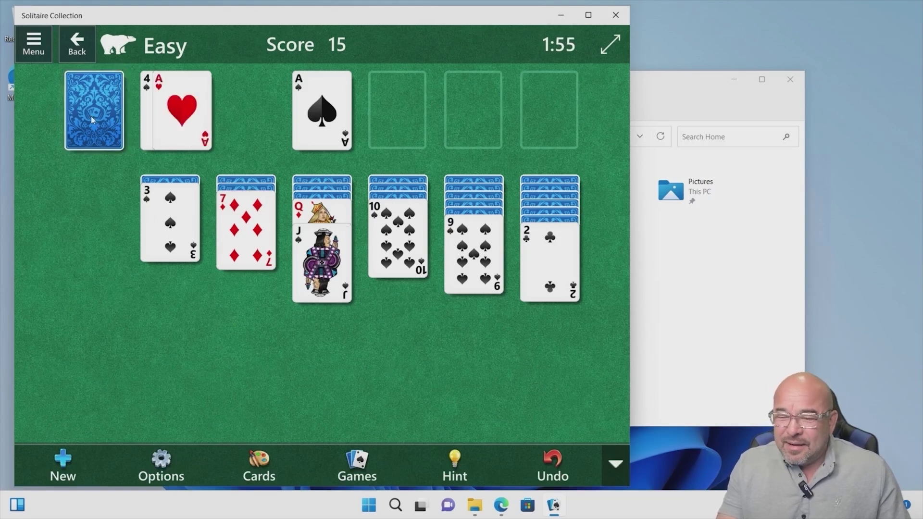
click(191, 121)
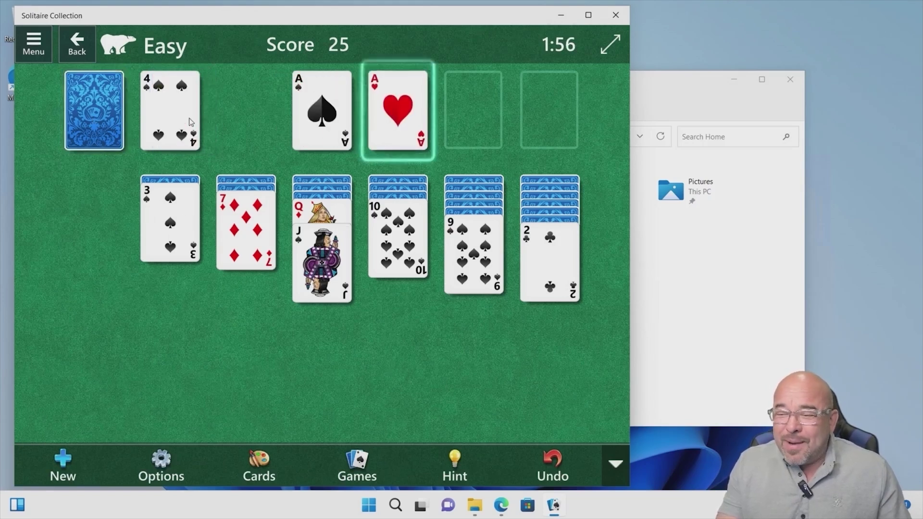
click(96, 121)
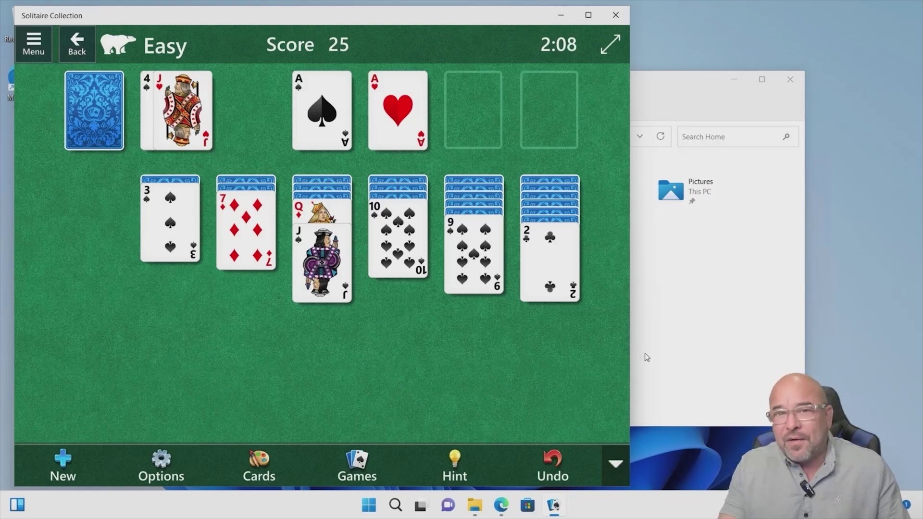
- Open the Remote Desktop page in the System section of Windows Settings
click(369, 505)
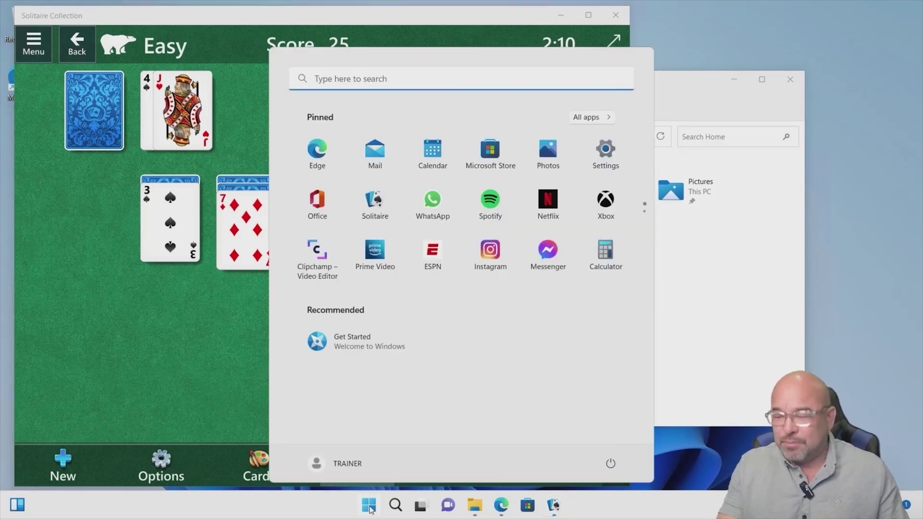
click(593, 158)
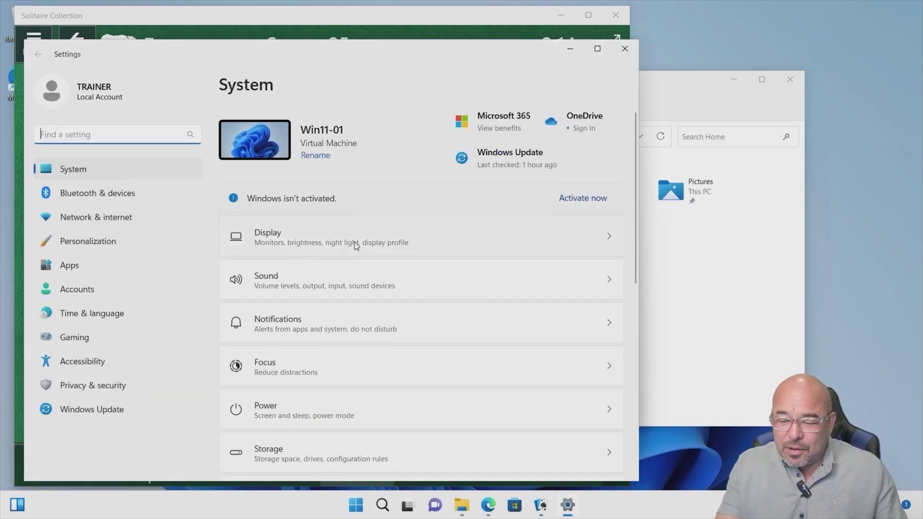
scroll(356, 243, down, 4)
scroll(356, 246, down, 3)
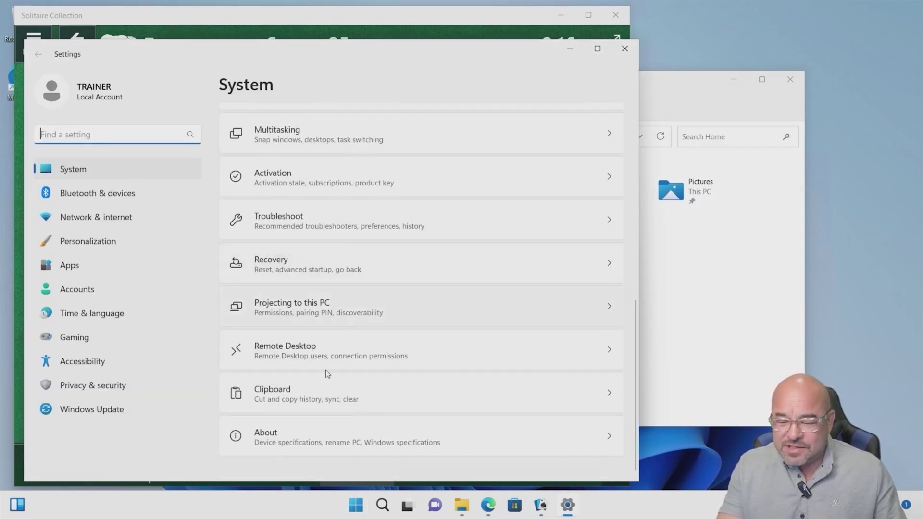
click(317, 347)
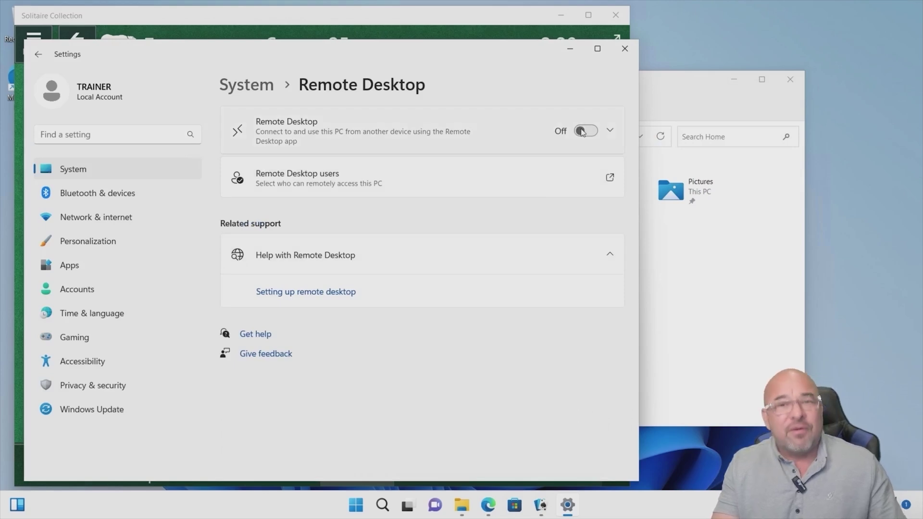
- Find and open Windows Defender Firewall with Advanced Security, and display its inbound rules
click(388, 508)
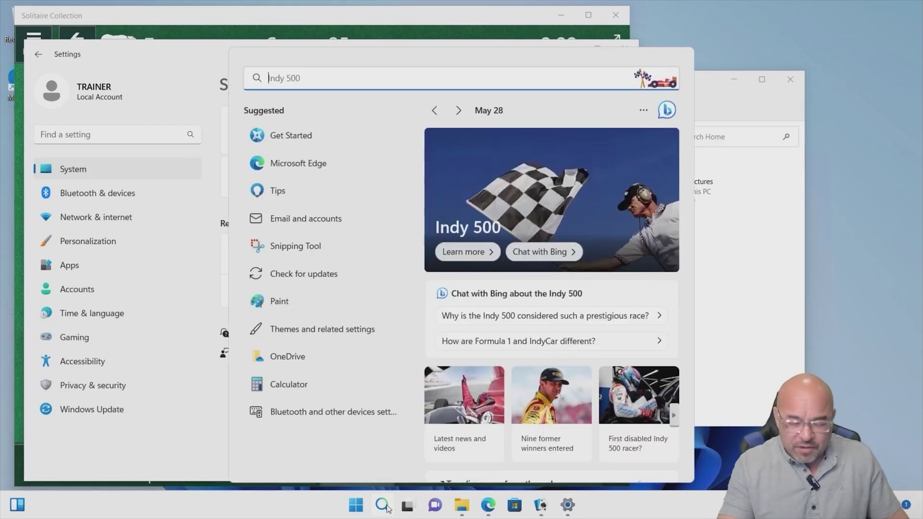
text(firewll)
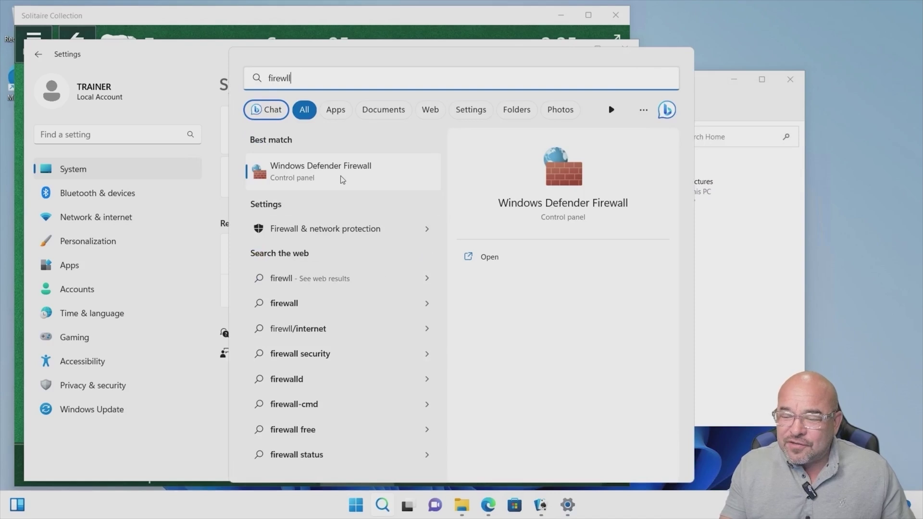
click(342, 180)
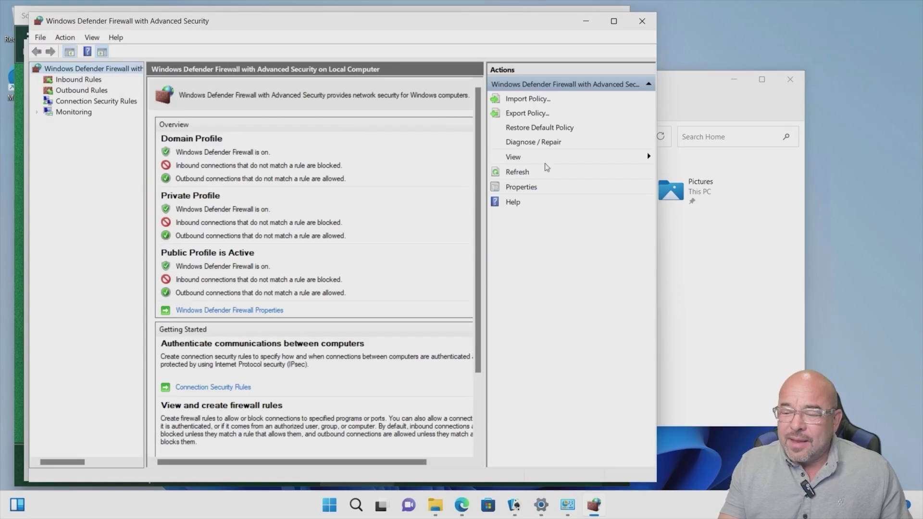
click(77, 80)
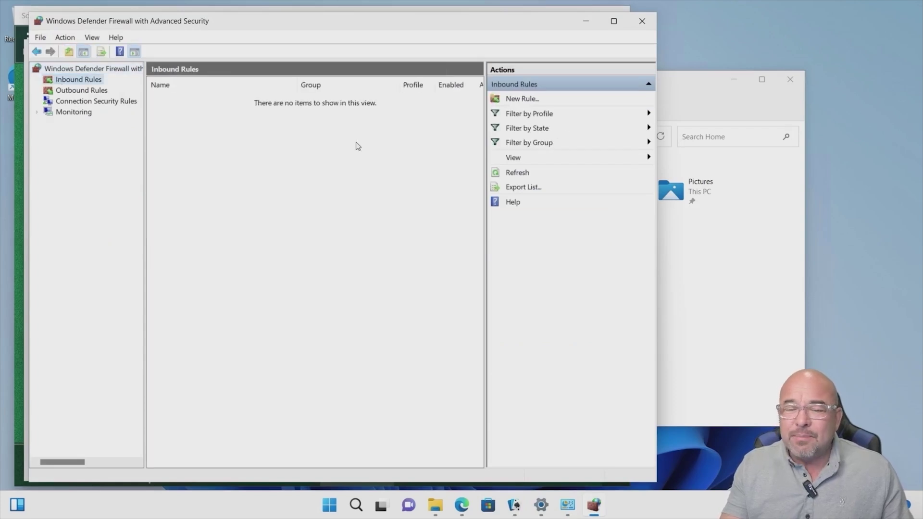
drag(398, 25, 581, 29)
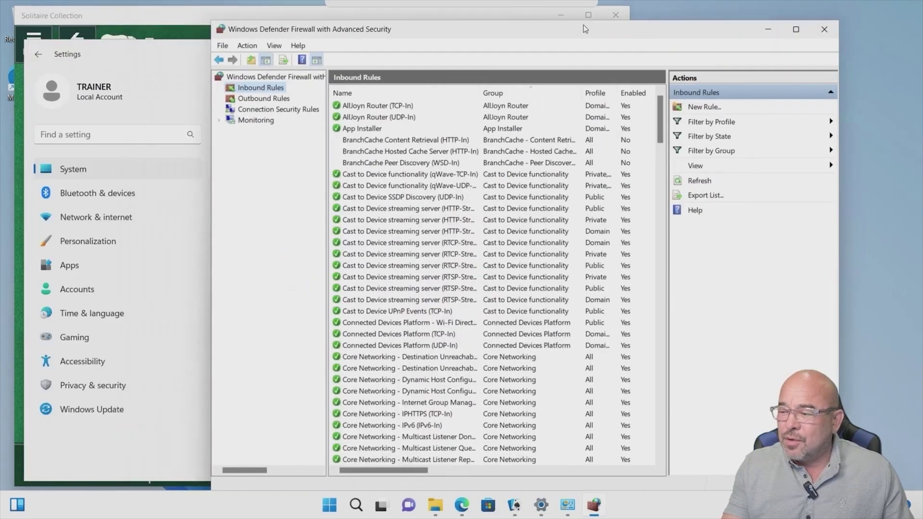
- Select the Remote Desktop - User Mode (TCP-In) inbound rule and maximize the firewall window to inspect its columns
scroll(360, 216, down, 5)
key(Home)
scroll(379, 205, down, 20)
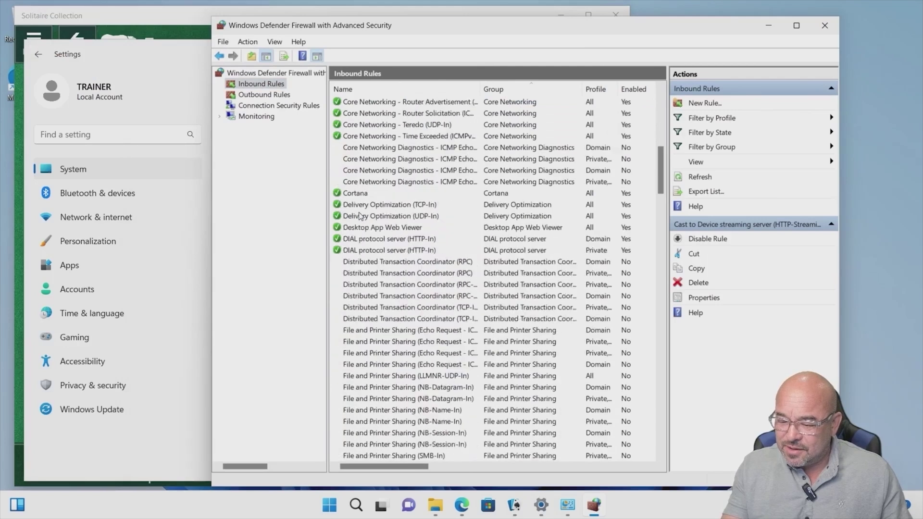
click(399, 182)
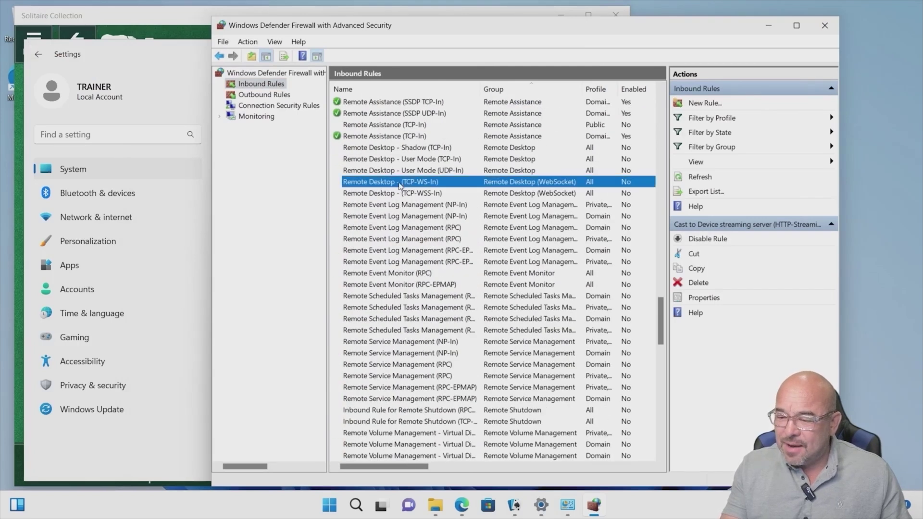
key(Up)
key(Up)
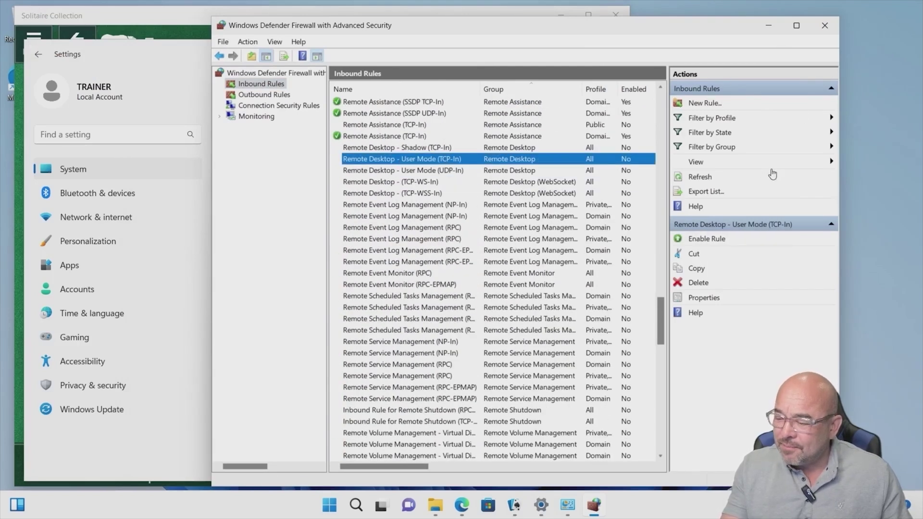
click(797, 29)
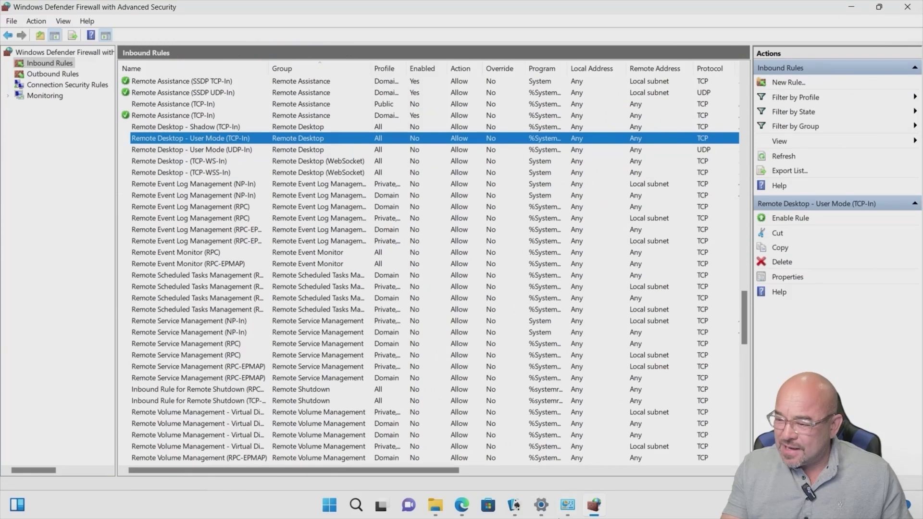
- Examine the port columns and general properties of the Remote Desktop - User Mode (TCP-In) rule without changing it
drag(437, 471, 546, 466)
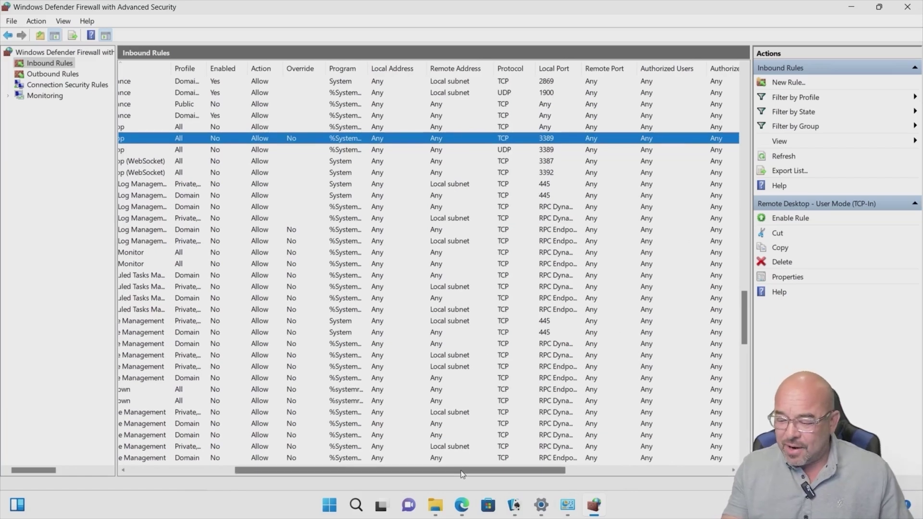
drag(452, 470, 244, 488)
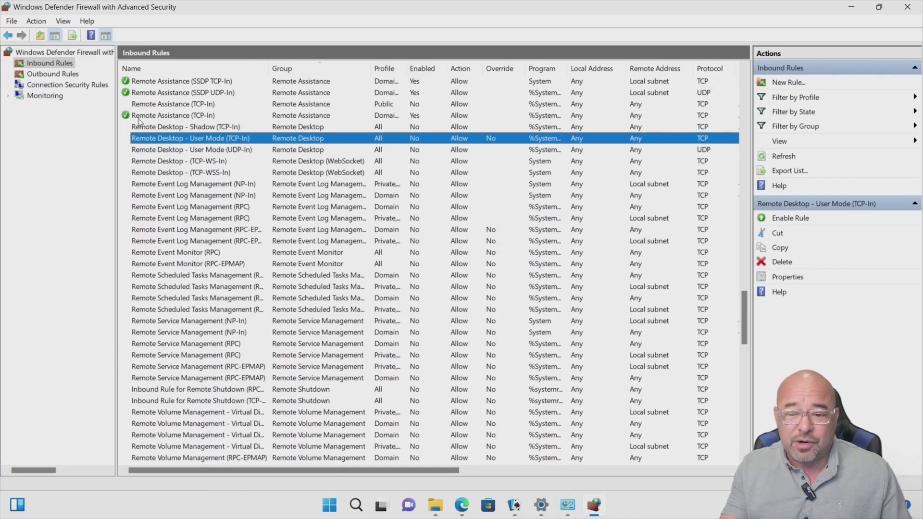
double_click(172, 140)
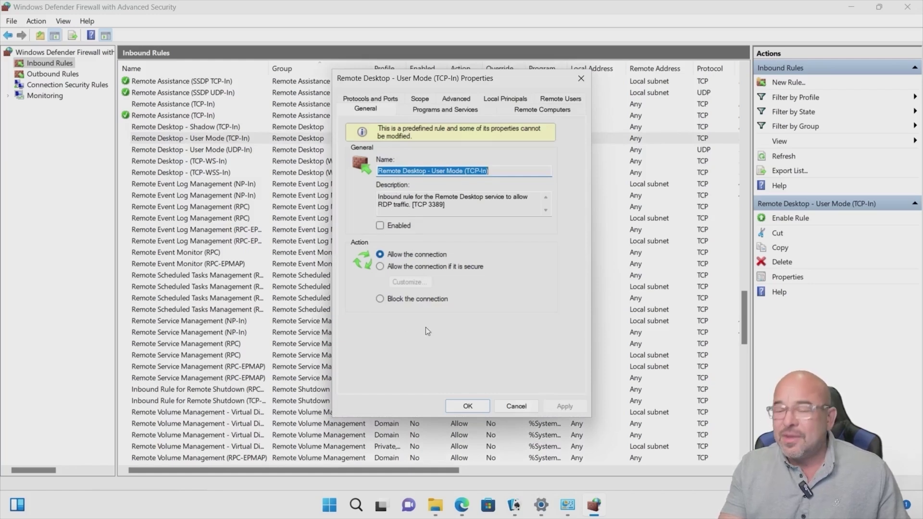
click(516, 407)
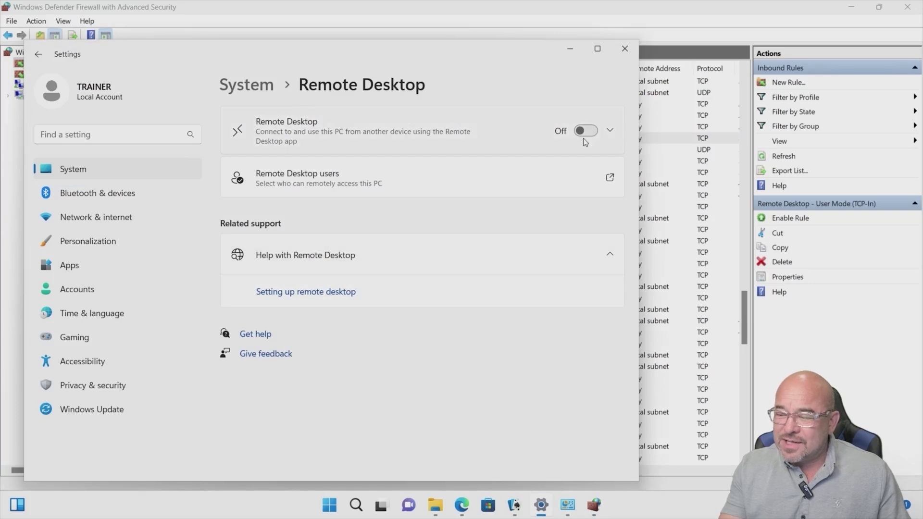
- Enable Remote Desktop on the virtual machine and check the Remote Desktop users list without adding anyone
click(589, 134)
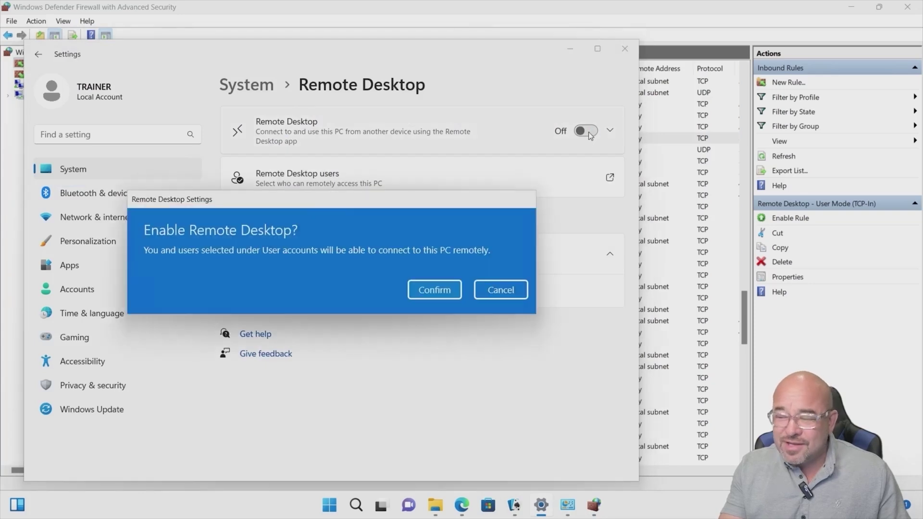
click(434, 290)
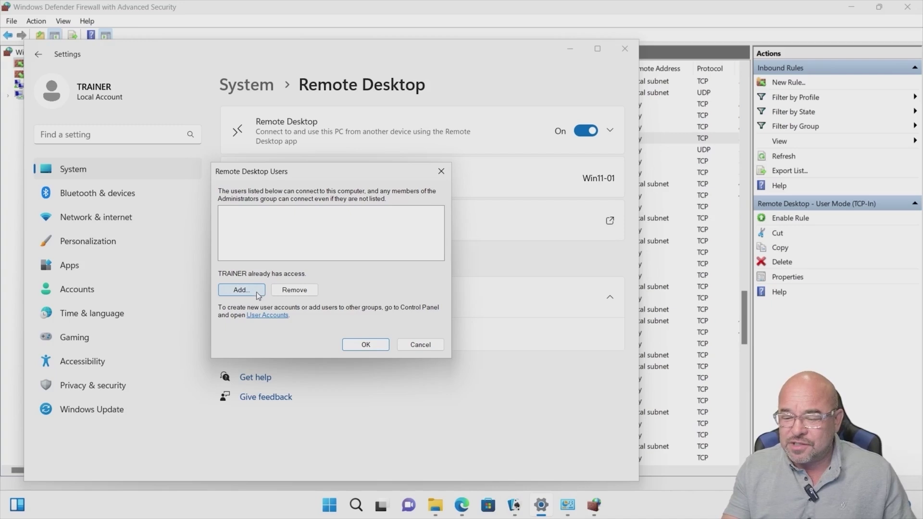
click(419, 345)
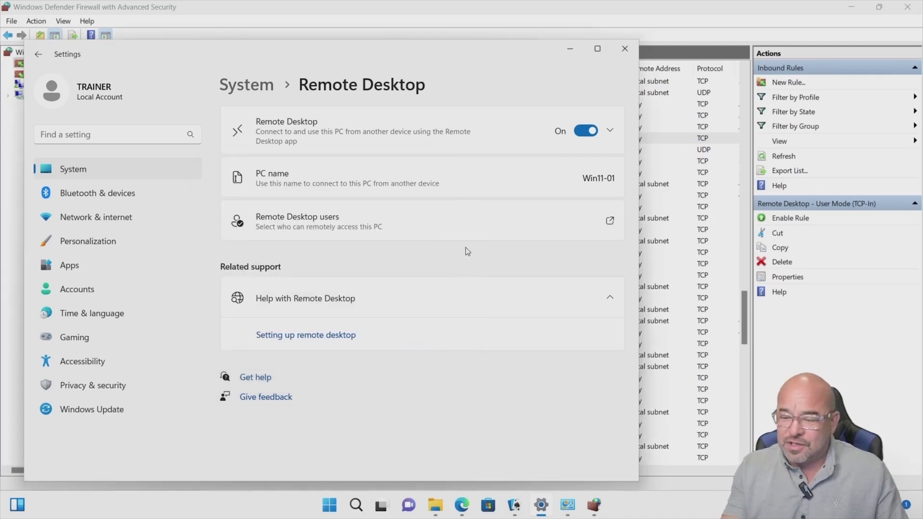
- Refresh the inbound rules in the firewall and check the status of the Remote Desktop rules
click(836, 343)
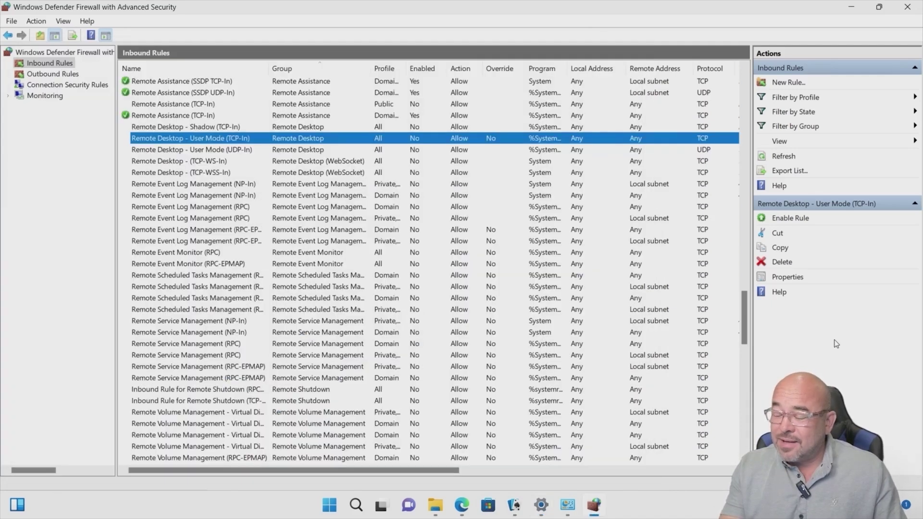
click(780, 159)
scroll(233, 190, up, 7)
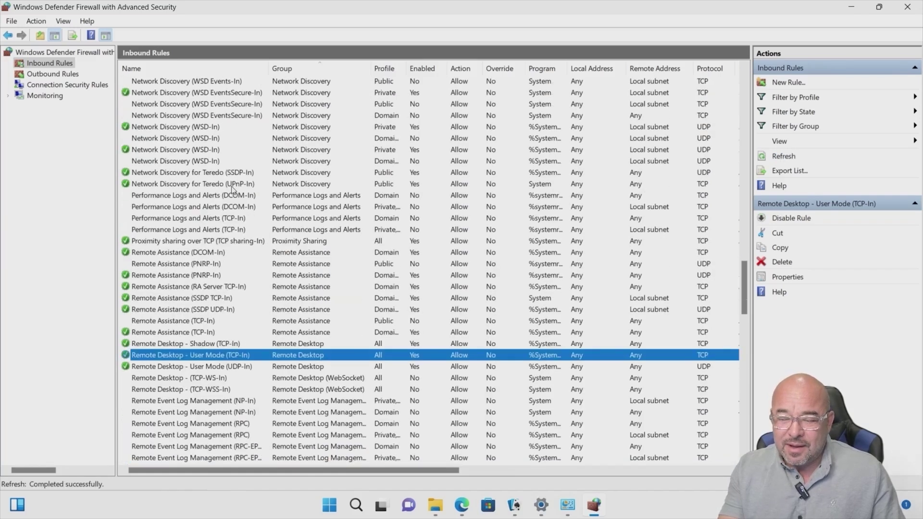
scroll(233, 190, down, 1)
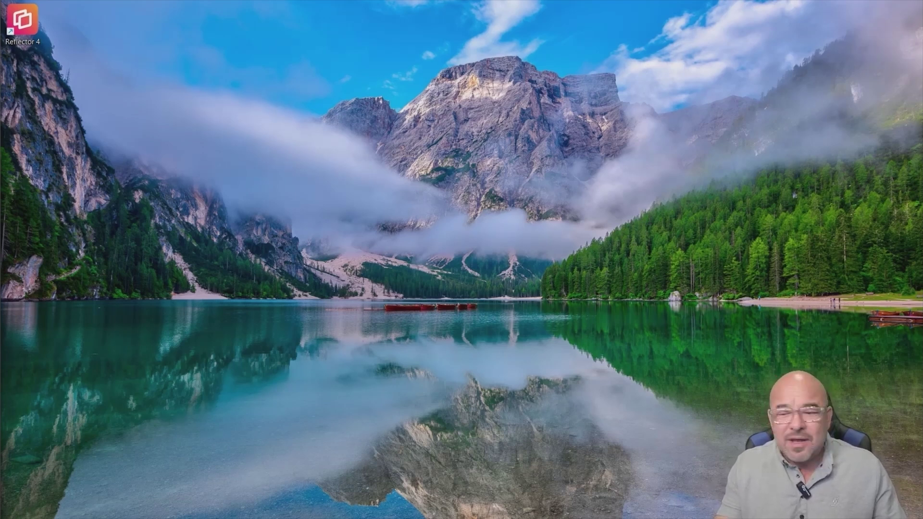
- Switch to Remote Desktop Connection on the host computer, expand its options, and review the General and Display settings
drag(403, 120, 445, 94)
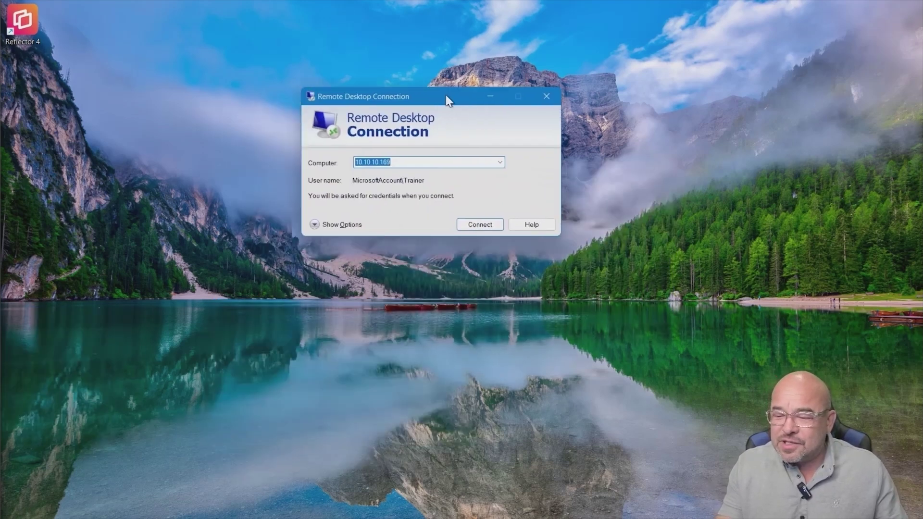
click(435, 164)
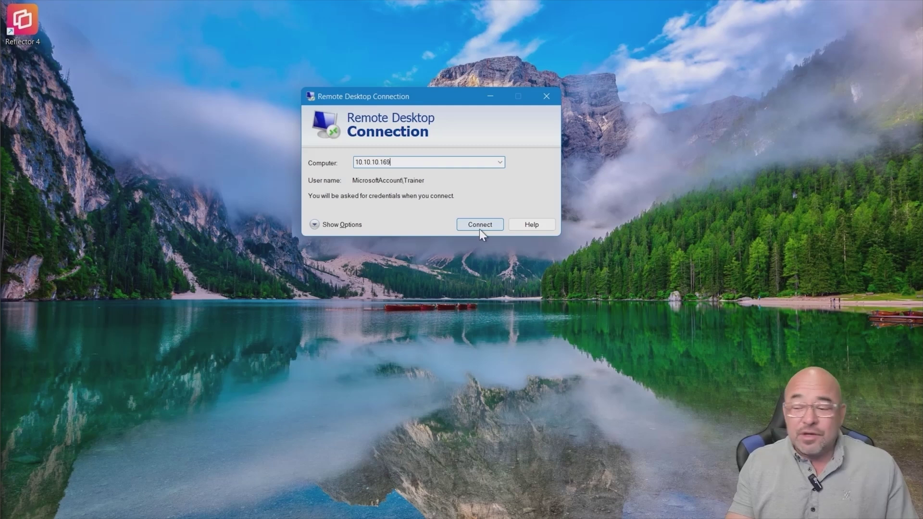
click(313, 224)
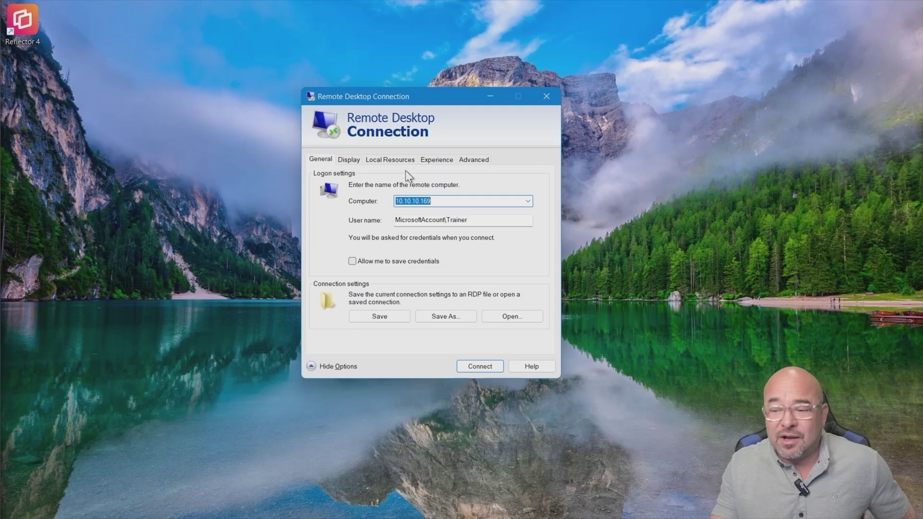
click(350, 163)
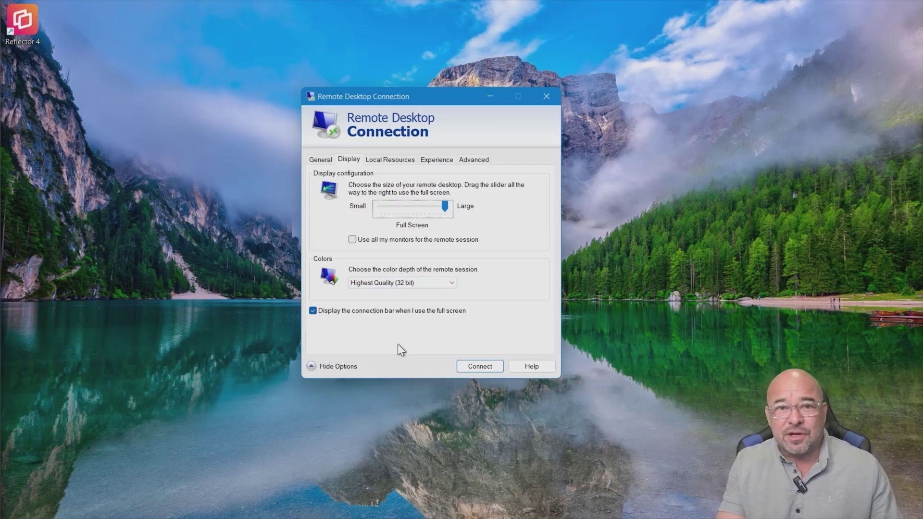
- Try remote audio playback on the remote computer, restore Play on this computer, and discard the audio changes
click(397, 161)
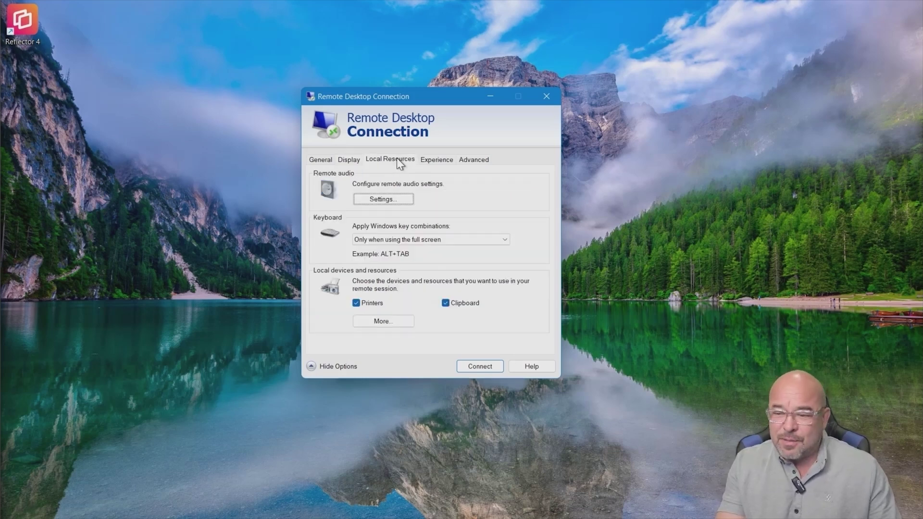
click(399, 198)
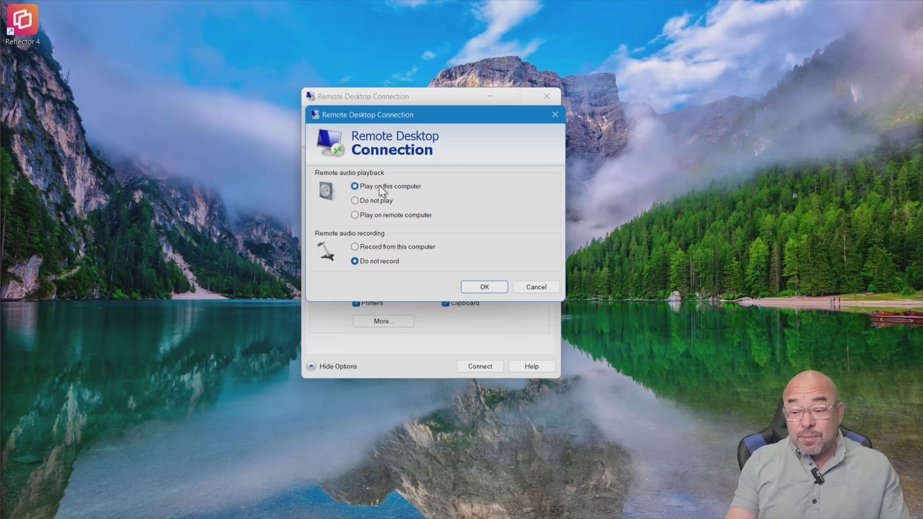
click(363, 218)
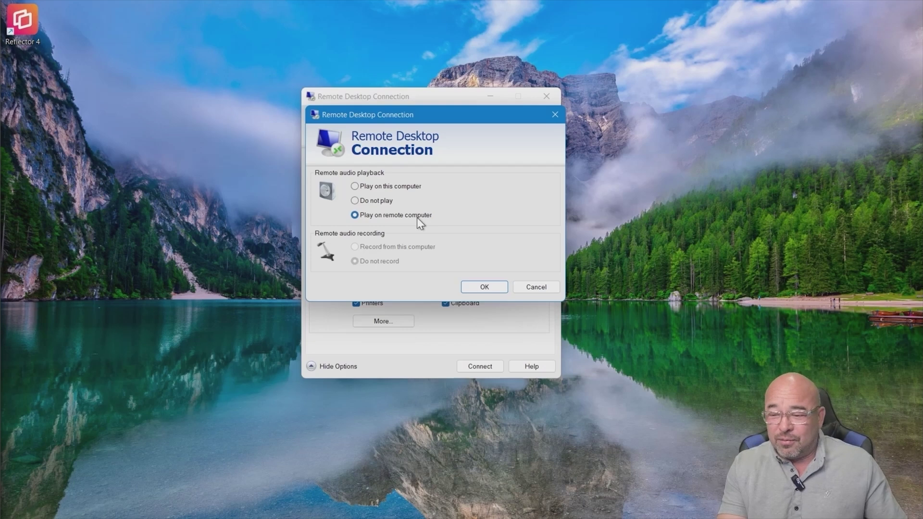
click(372, 183)
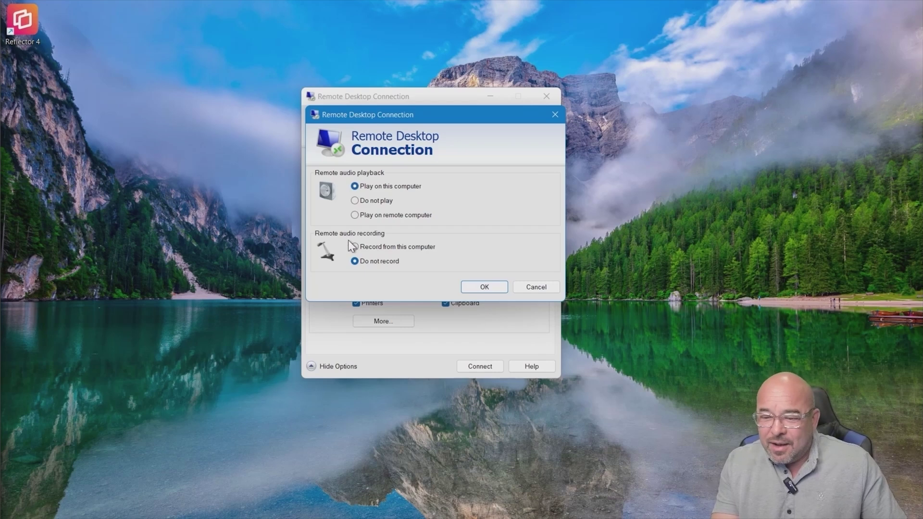
click(546, 288)
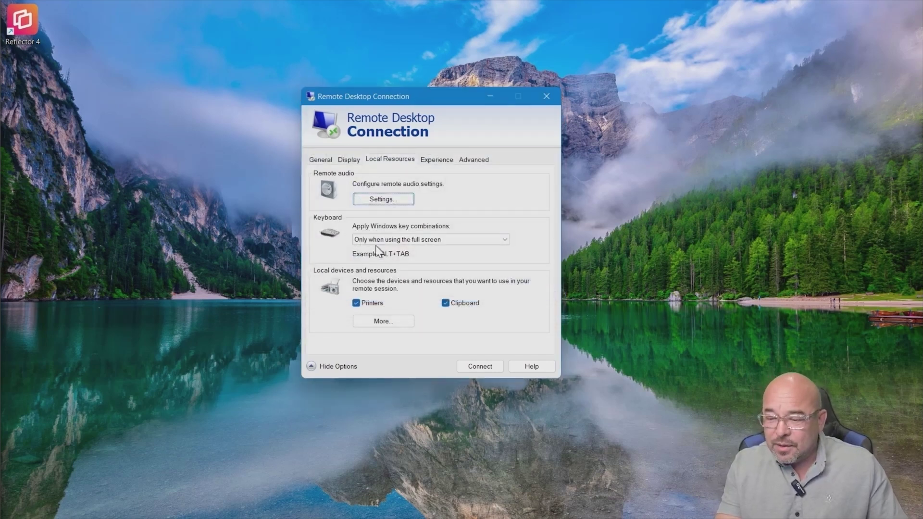
- Review the choices for applying Windows key combinations, keeping Only when using the full screen
click(454, 238)
click(454, 238)
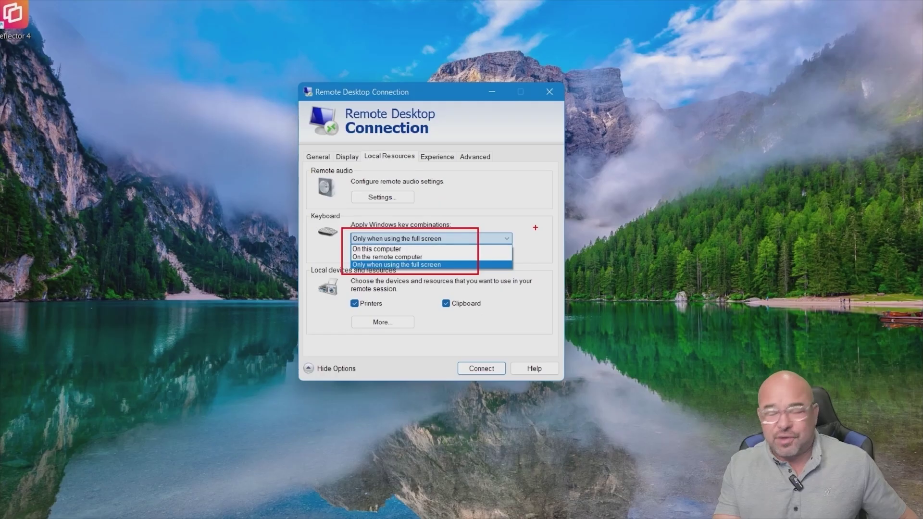
click(603, 226)
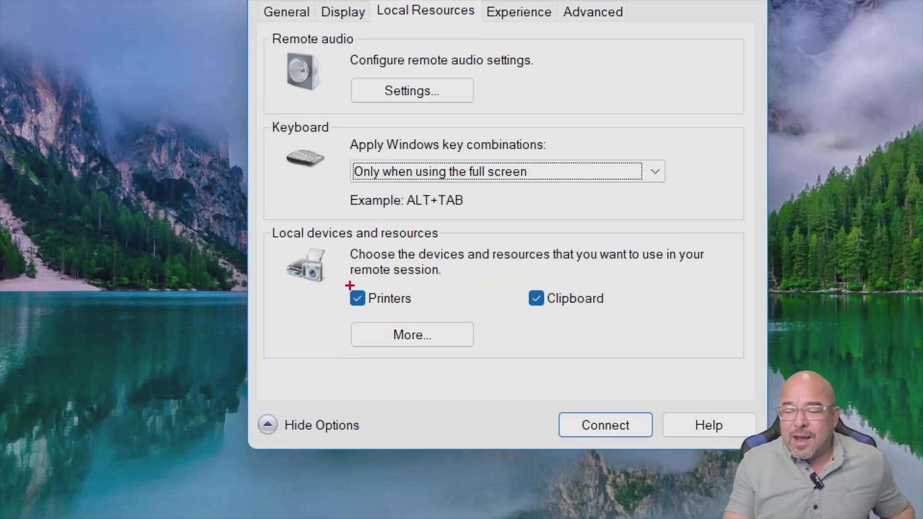
- Share the local ESD-USB (E:) drive with the remote session through the additional local devices and resources
mouse_move(344, 280)
mouse_down()
mouse_move(409, 325)
mouse_move(490, 365)
mouse_move(496, 358)
mouse_up()
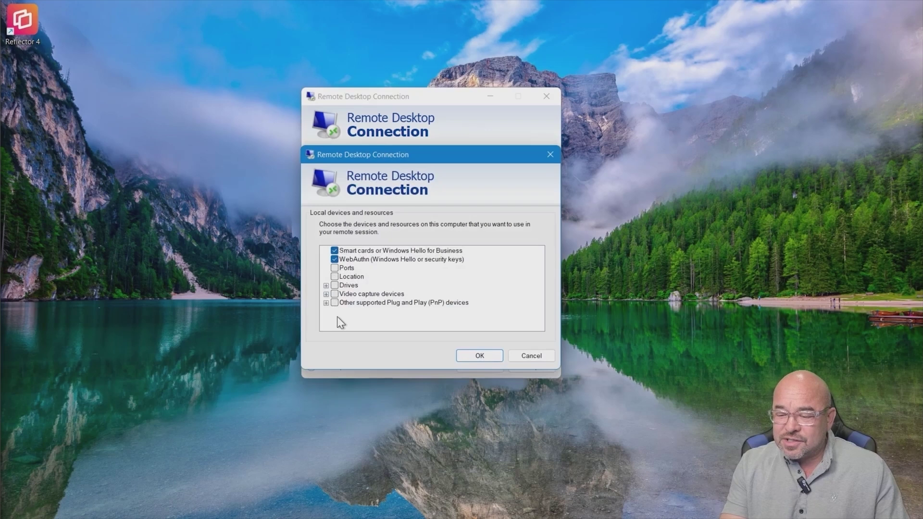
click(326, 285)
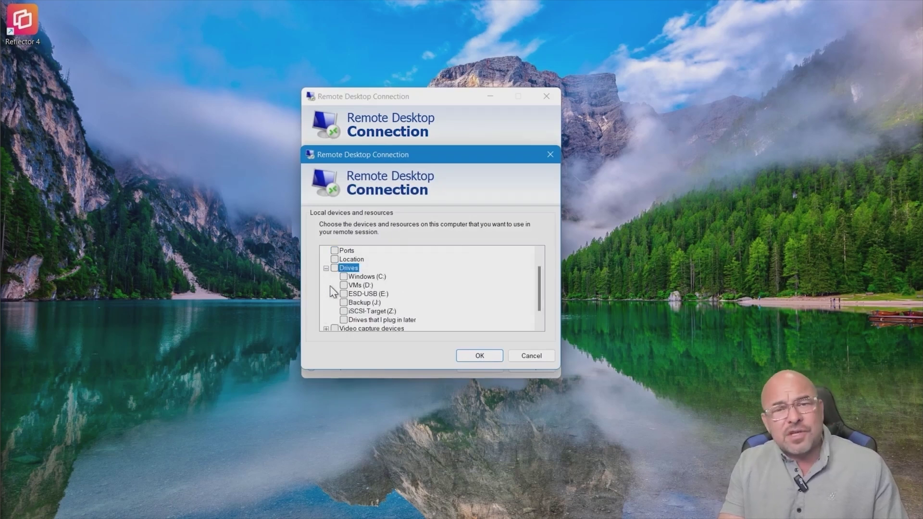
click(344, 294)
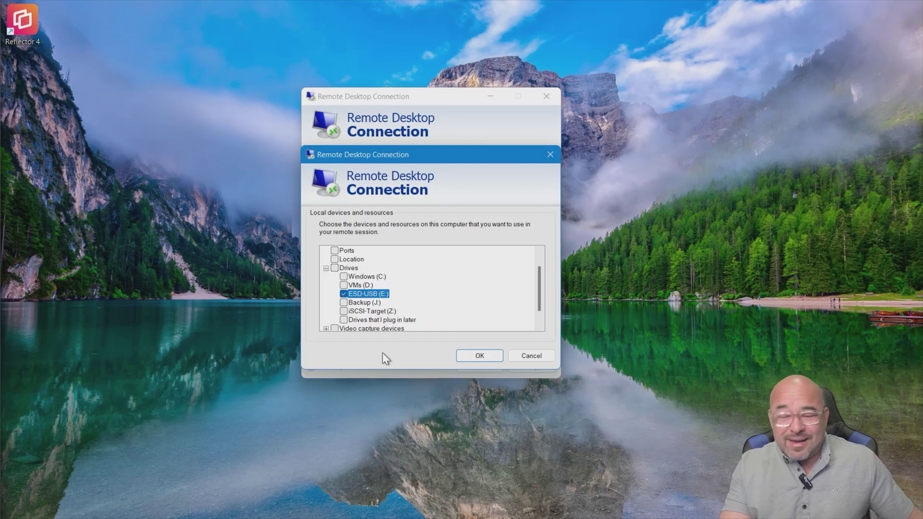
drag(539, 297, 551, 268)
key(Return)
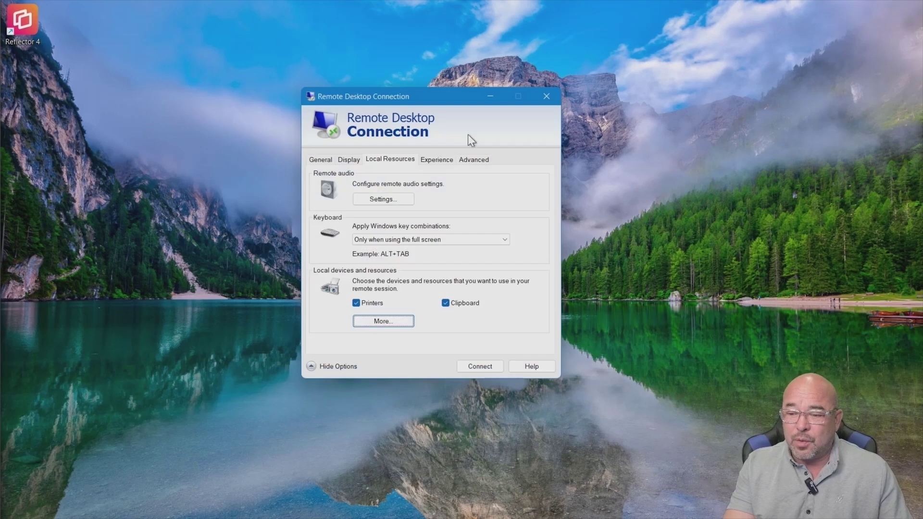
- Review the connection speed choices for the remote session's performance, keeping Detect connection quality automatically
click(439, 158)
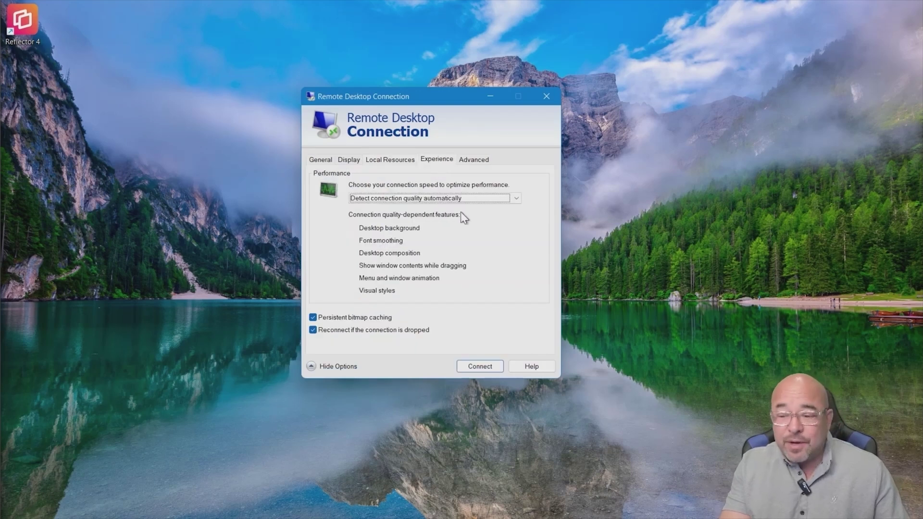
click(469, 197)
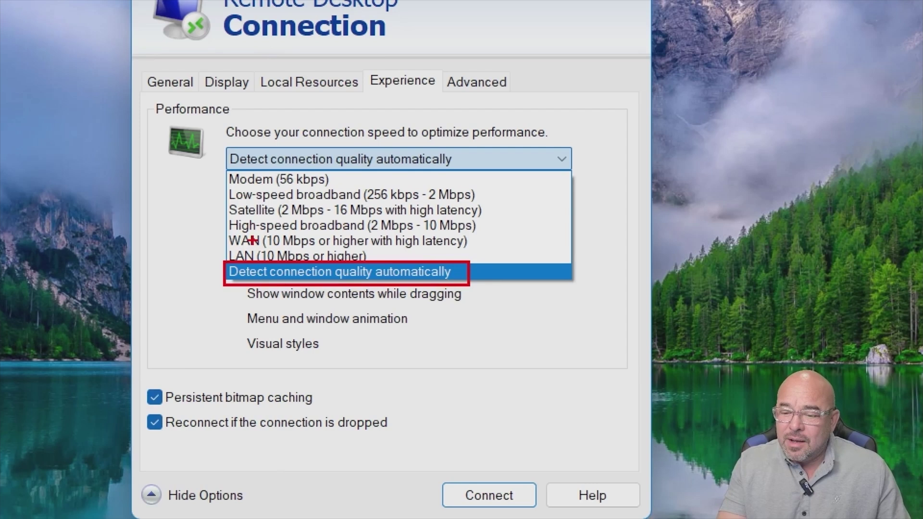
click(177, 210)
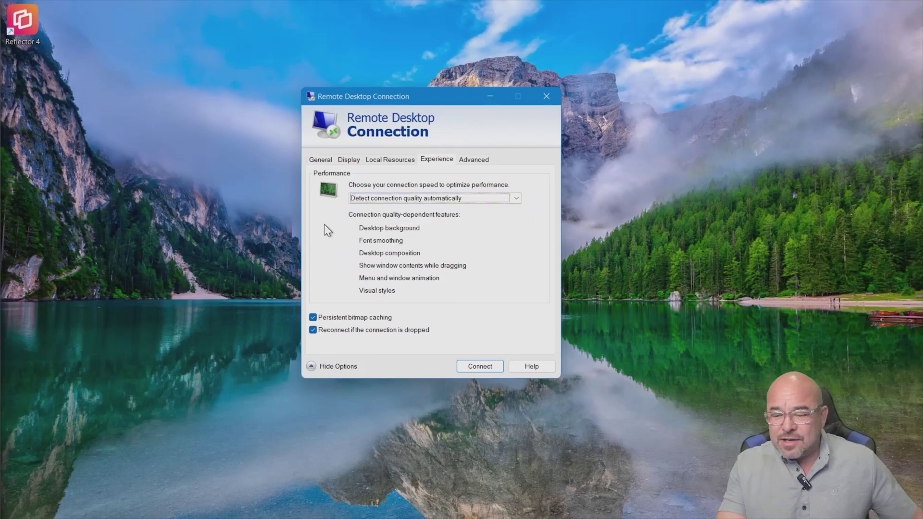
- Review the server authentication failure choices and the RD Gateway server settings, keeping the existing selections
click(474, 160)
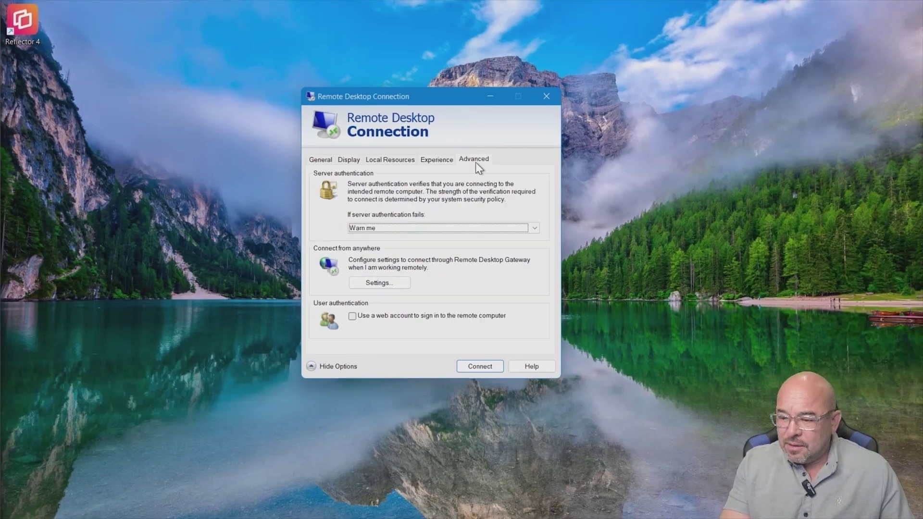
click(475, 162)
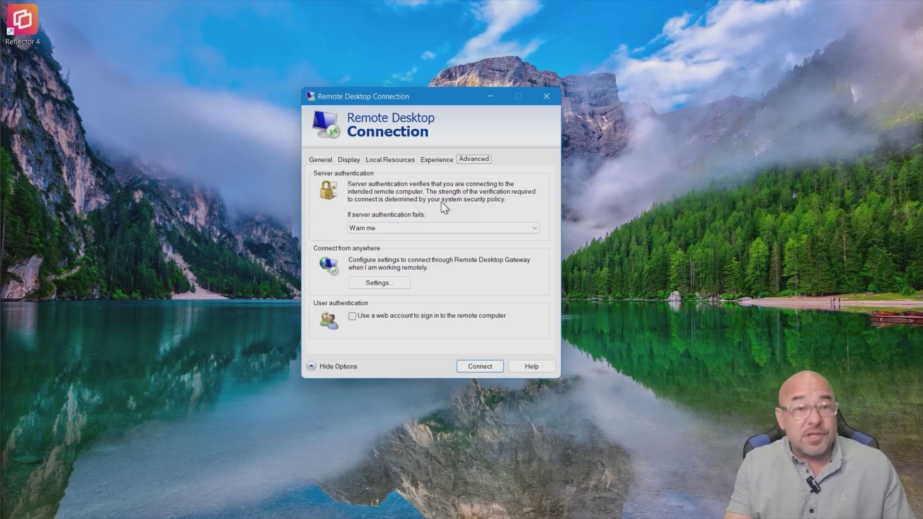
click(379, 228)
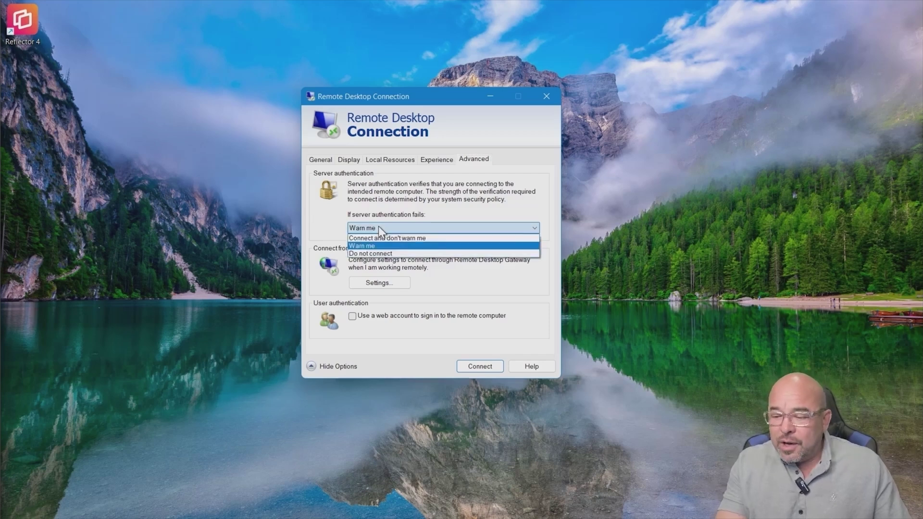
click(452, 208)
click(375, 282)
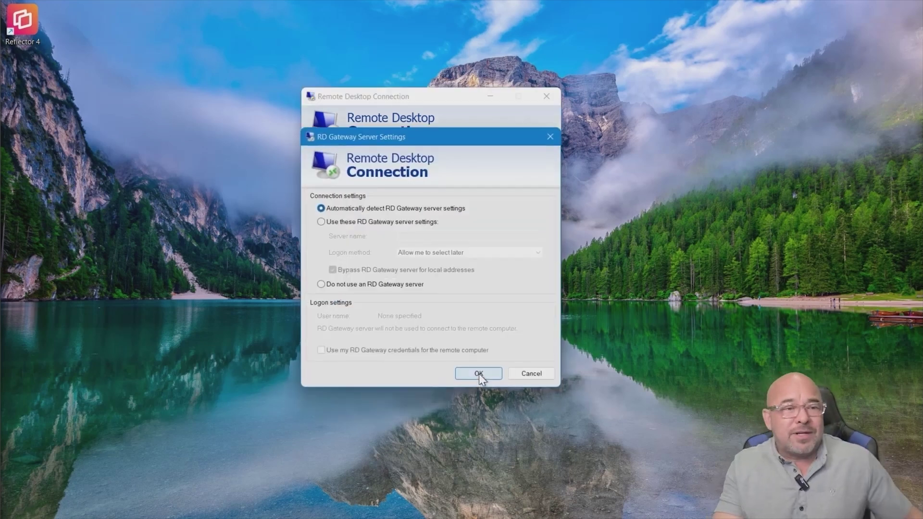
click(478, 373)
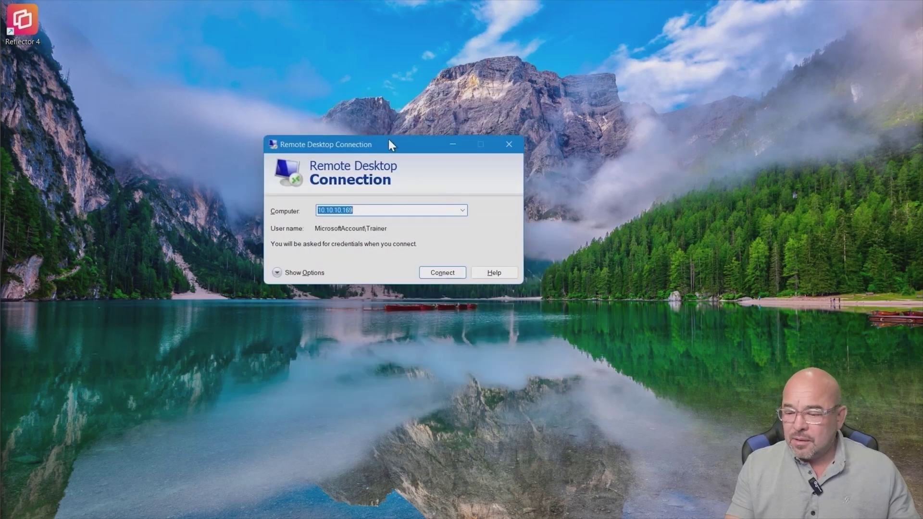
- Start the remote connection to 10.10.10.169 and sign in with the account password, leaving Remember me off
drag(388, 139, 419, 138)
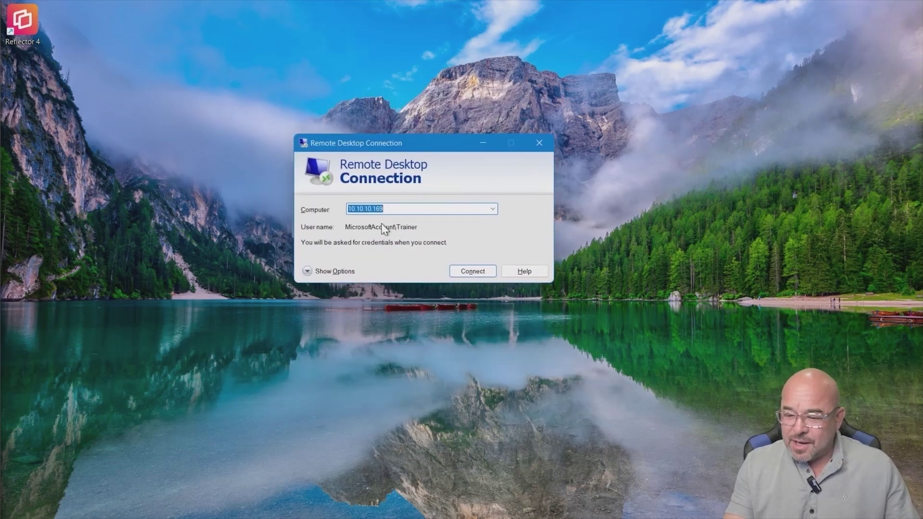
click(412, 209)
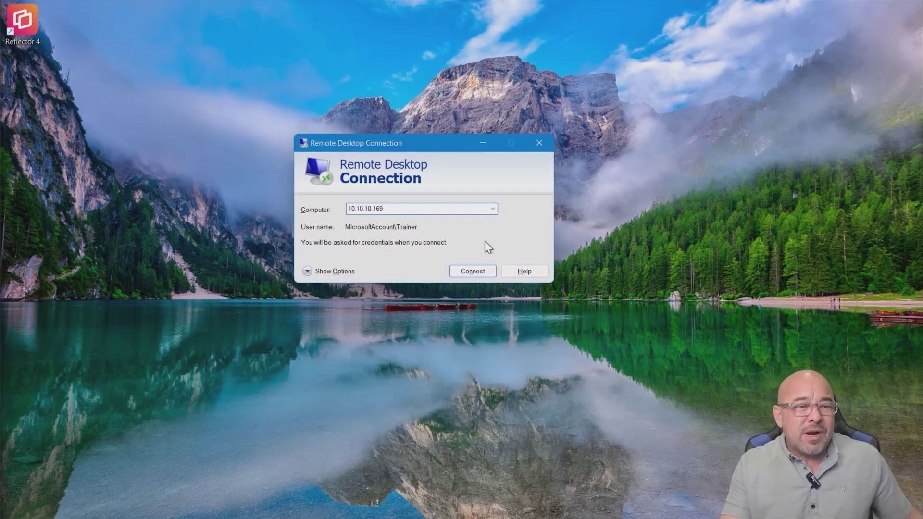
click(472, 269)
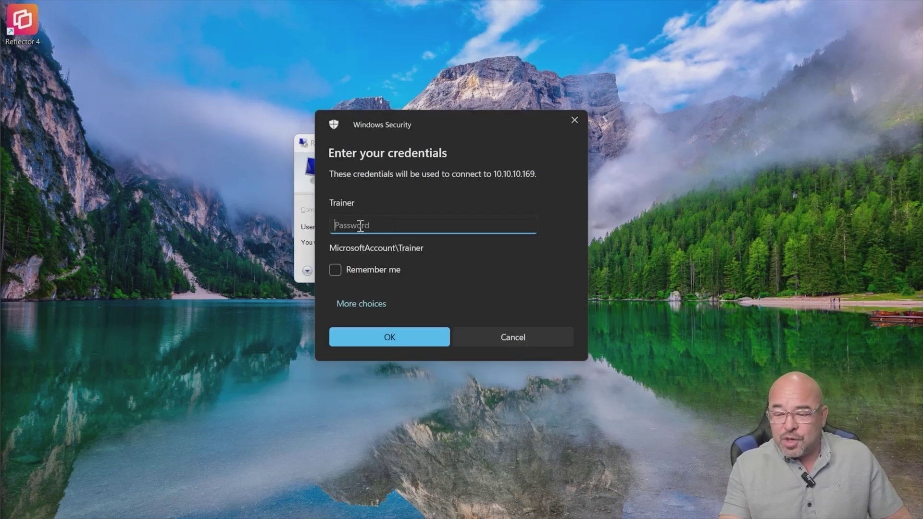
text(••••••••)
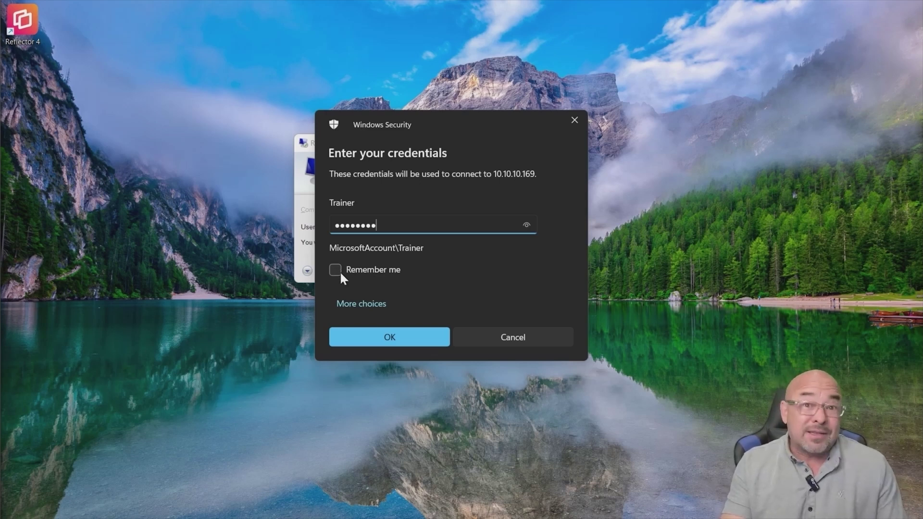
click(381, 339)
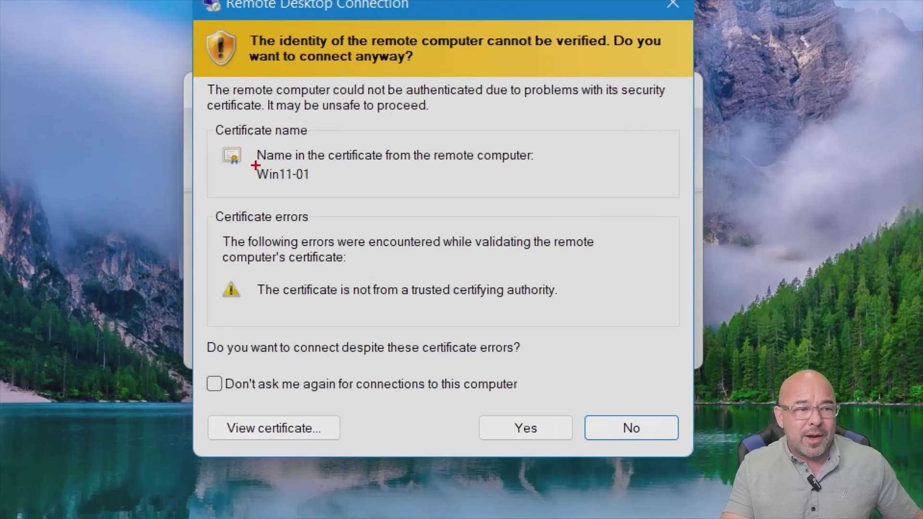
- Review the general information and details of the remote computer's certificate, and connect despite the certificate errors
drag(255, 164, 326, 187)
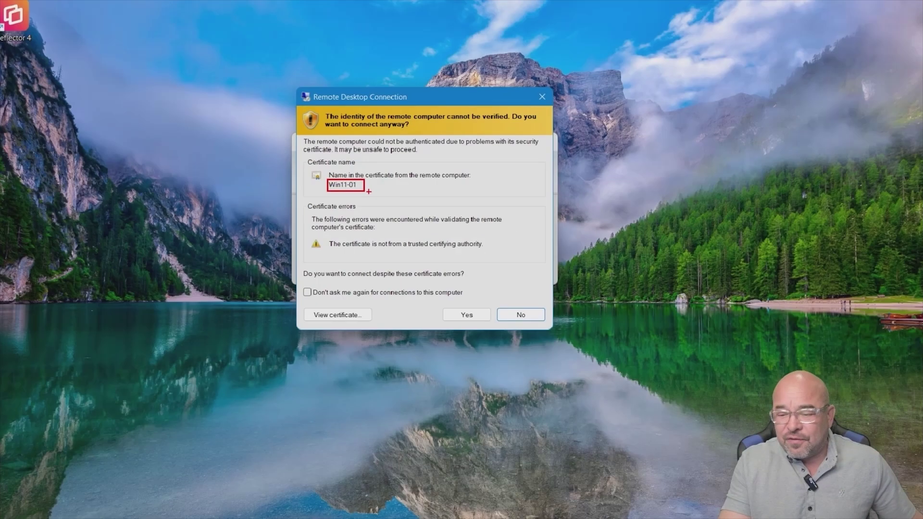
key(Escape)
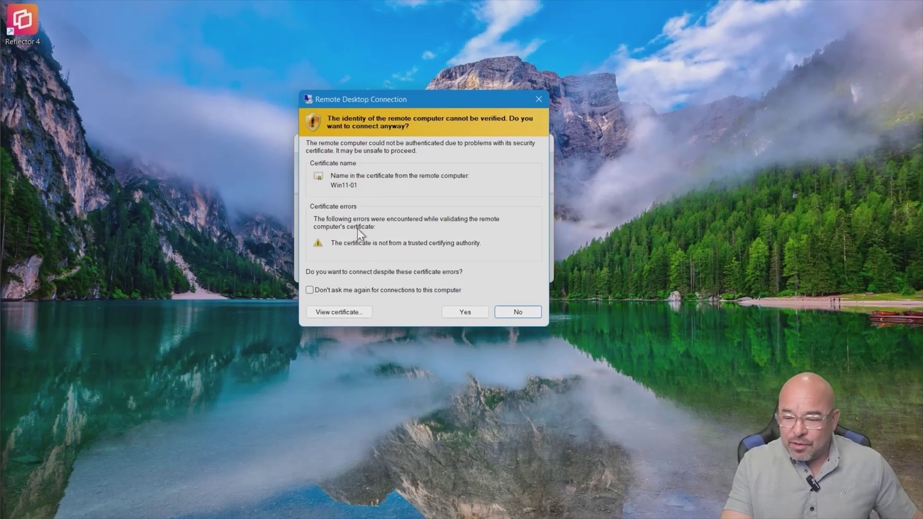
click(359, 316)
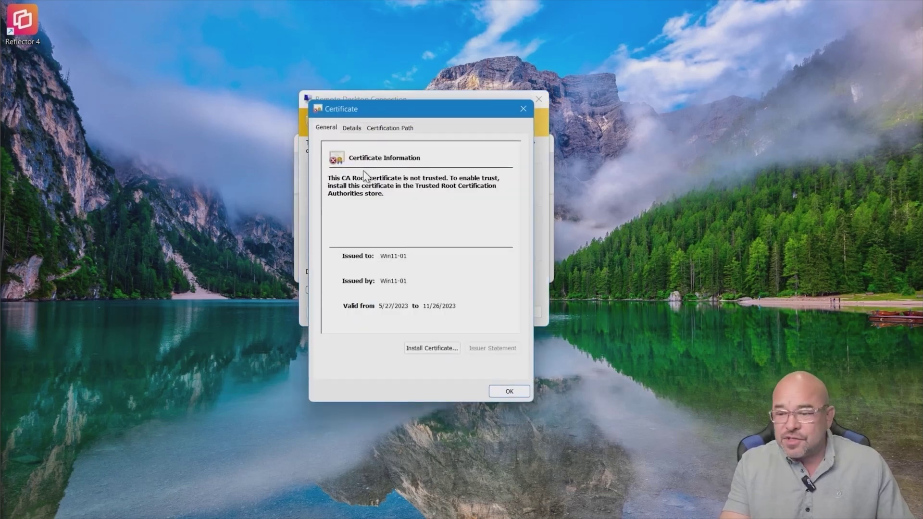
click(358, 127)
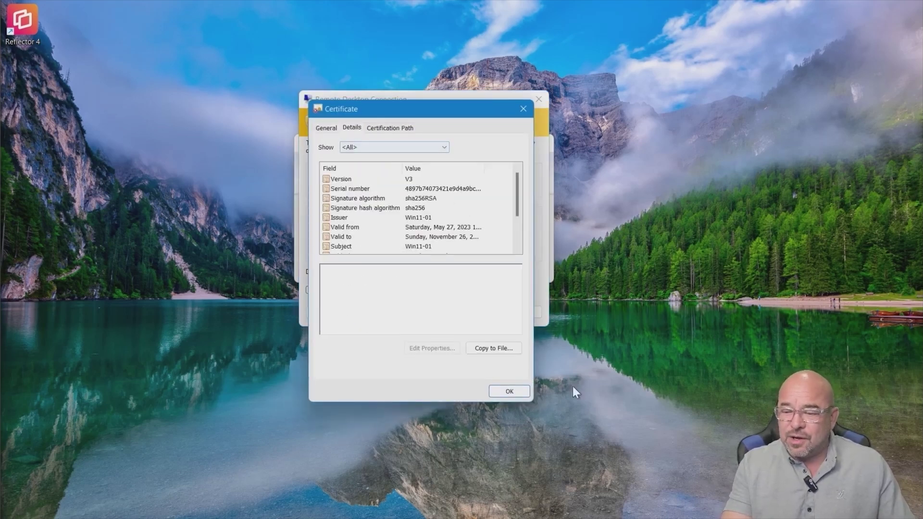
click(505, 390)
click(465, 313)
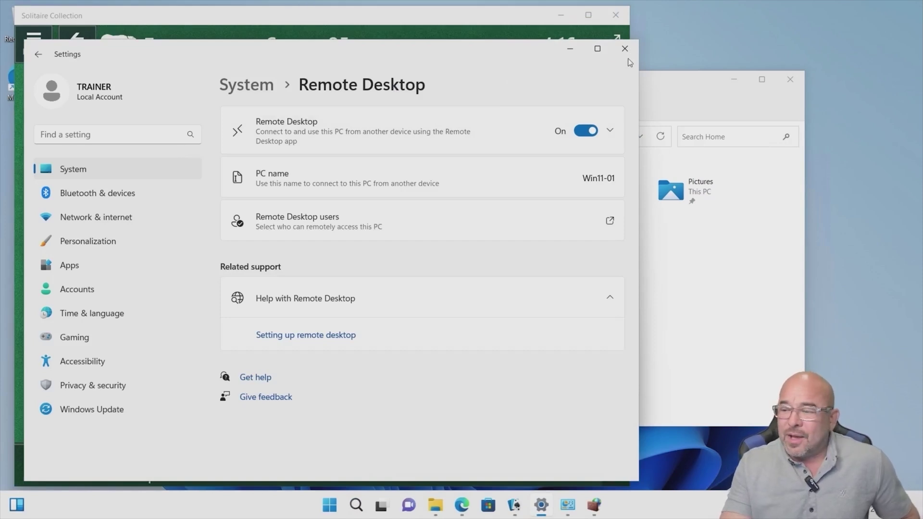
- Minimize the Settings and File Explorer windows in the remote session, and briefly bring up Microsoft Edge before minimizing it
click(569, 51)
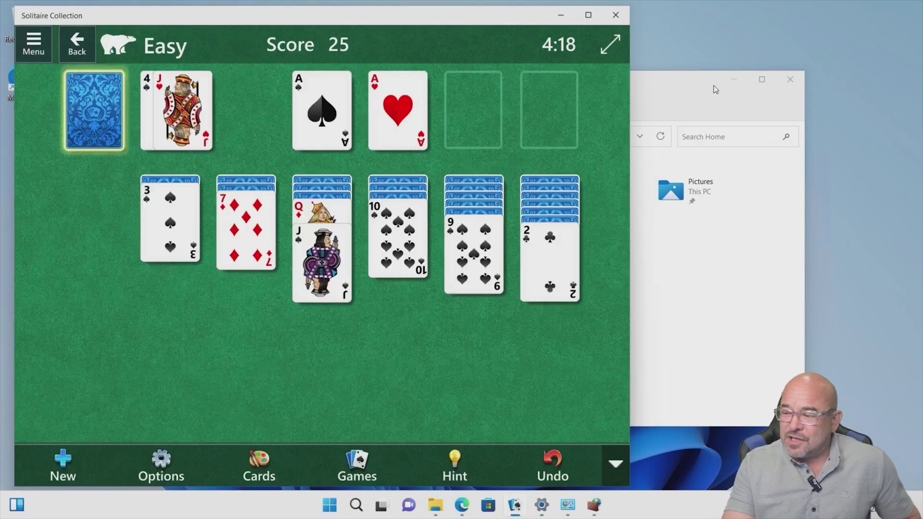
click(699, 80)
click(736, 80)
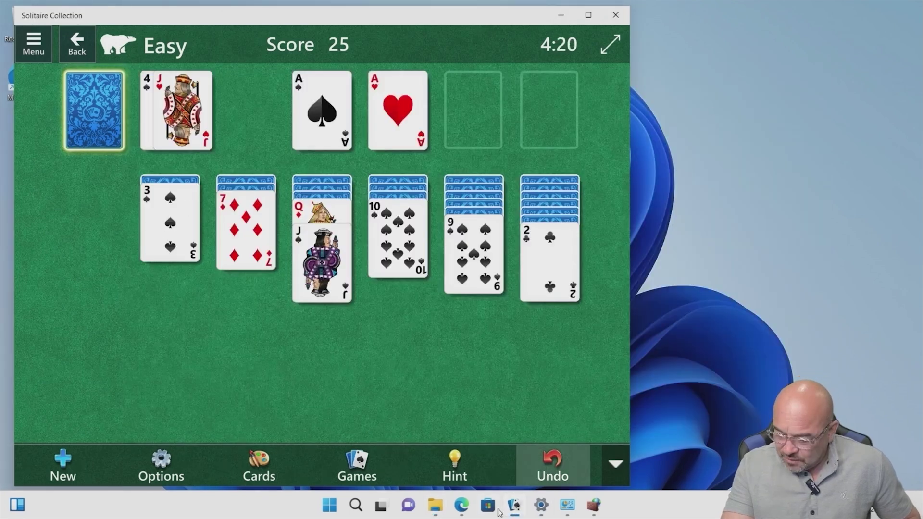
click(462, 504)
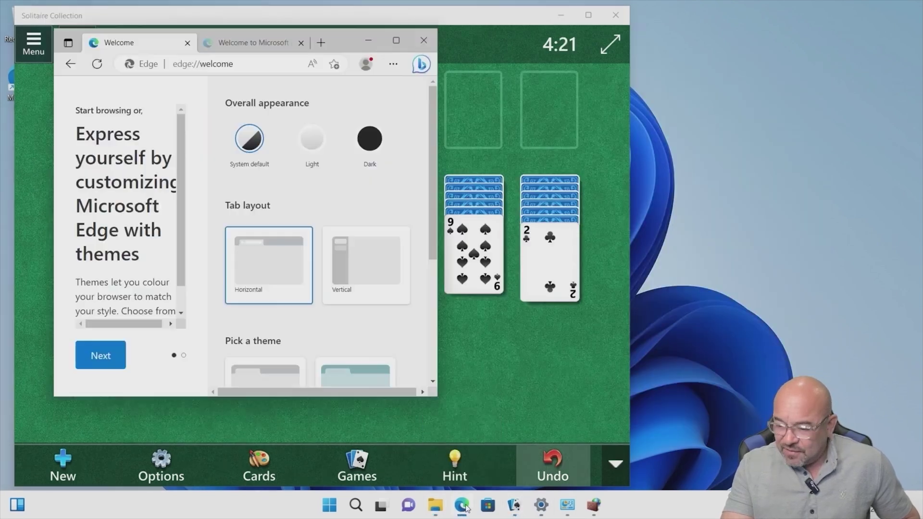
click(367, 42)
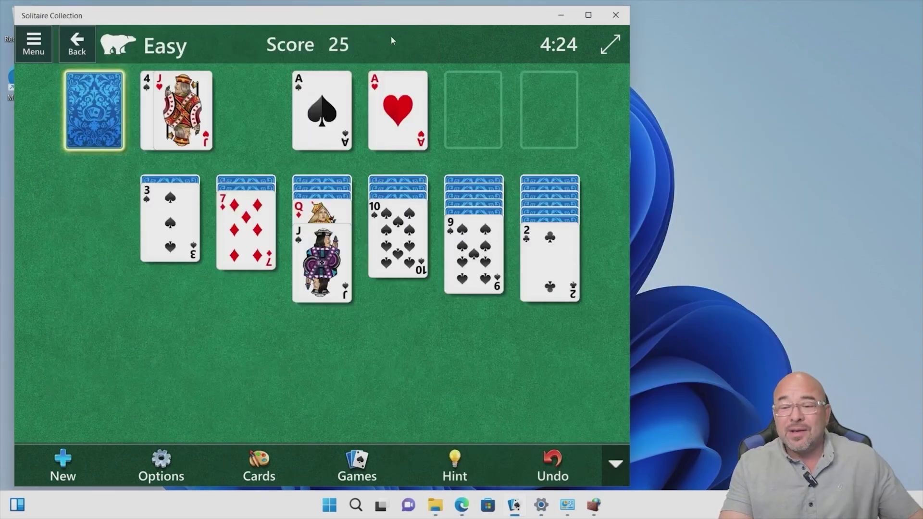
- Deal cards from the Solitaire stock, move the ace of diamonds to an empty foundation, and minimize the game
click(91, 96)
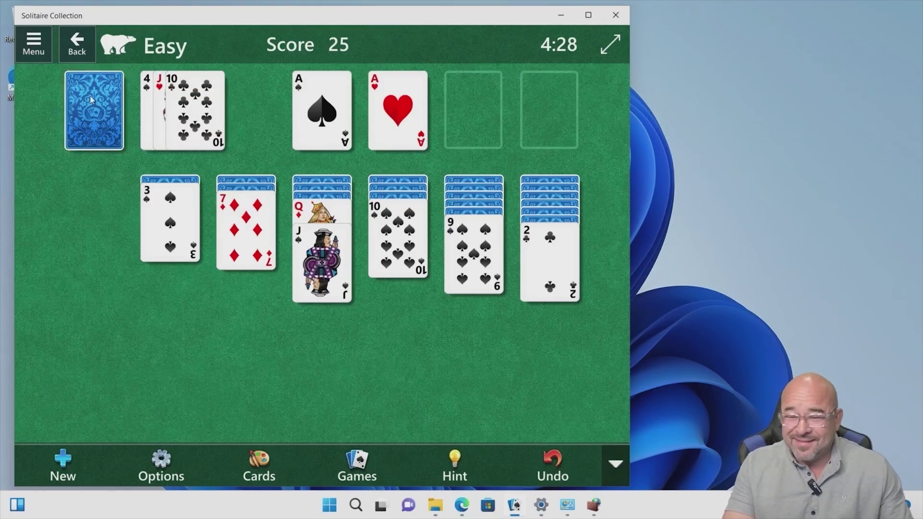
click(90, 96)
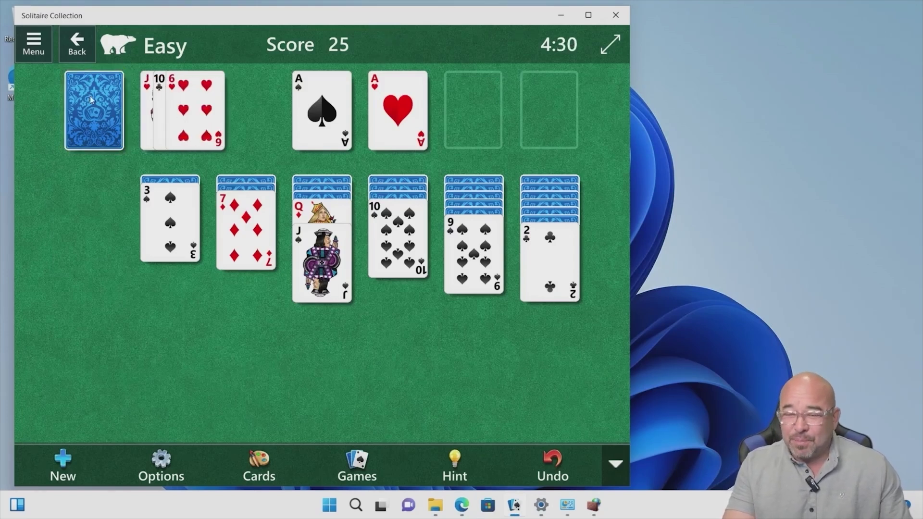
click(77, 102)
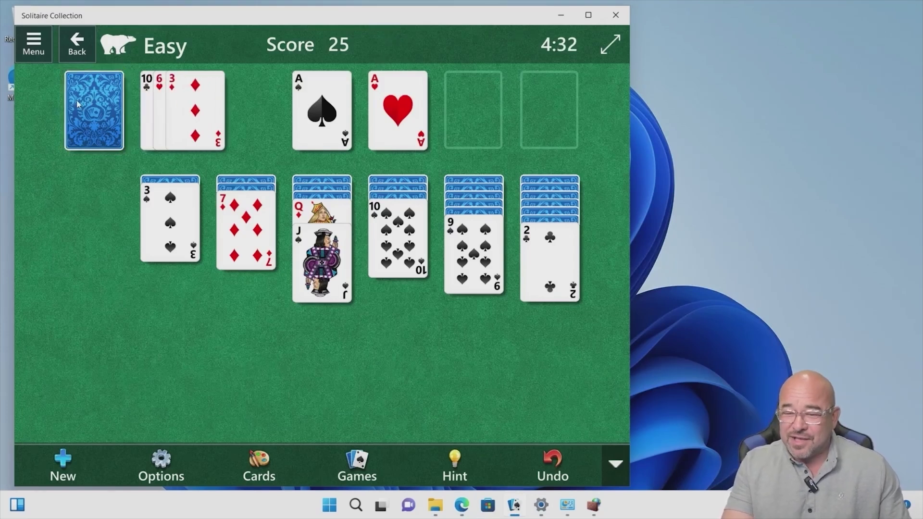
click(76, 100)
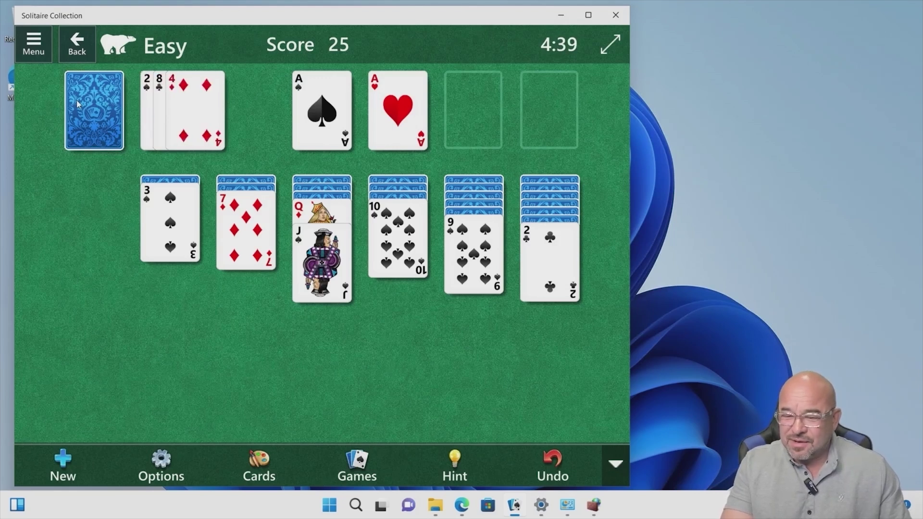
click(94, 113)
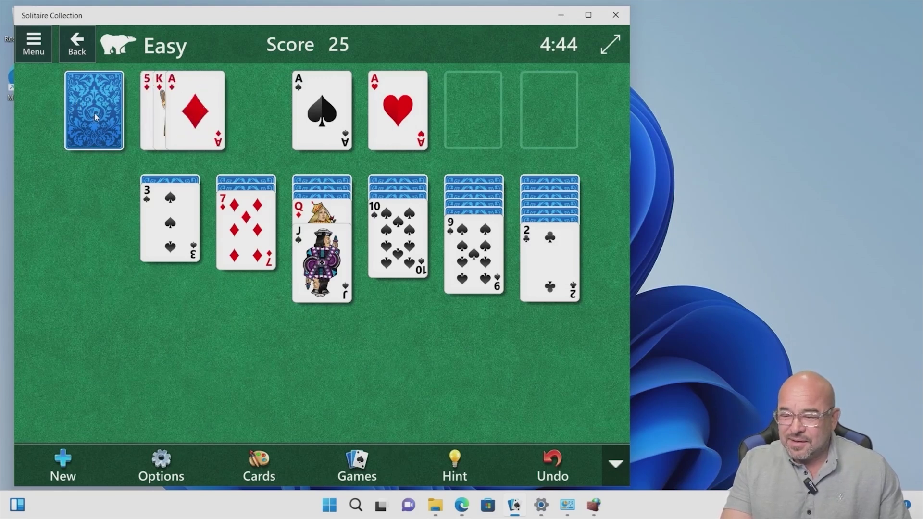
click(195, 111)
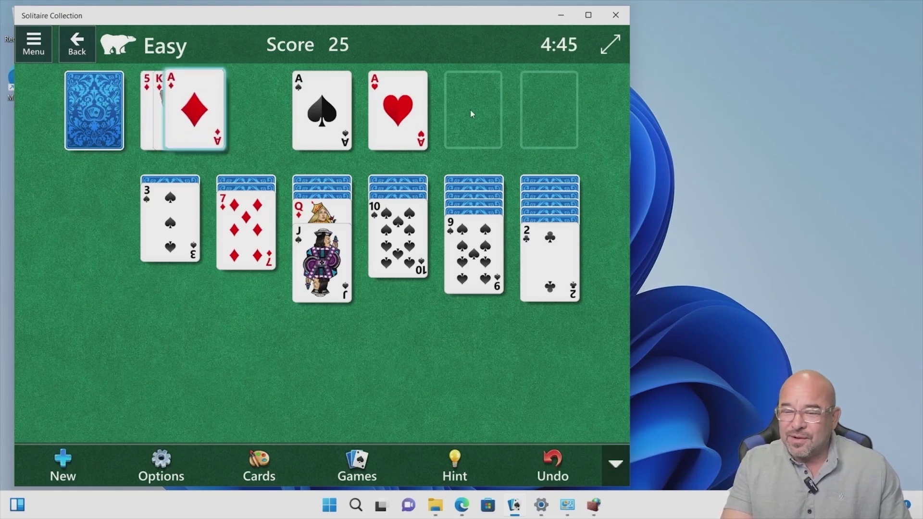
click(471, 110)
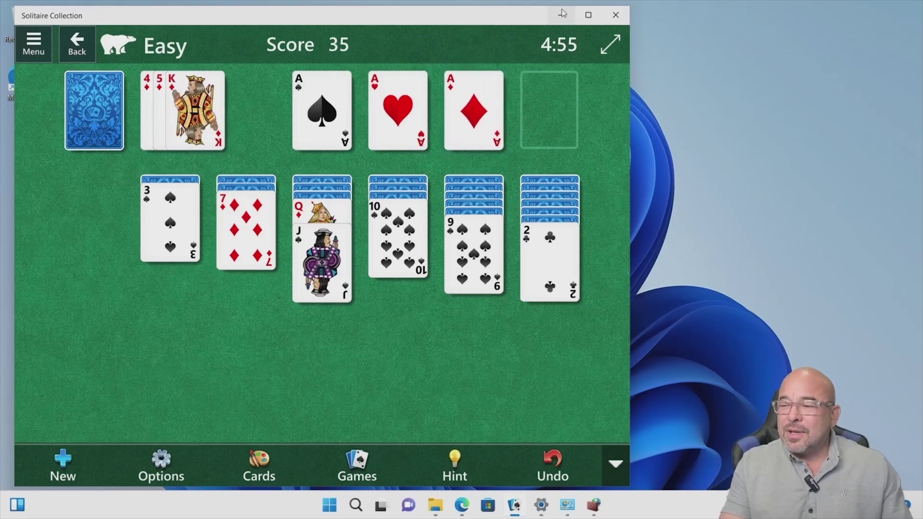
click(561, 14)
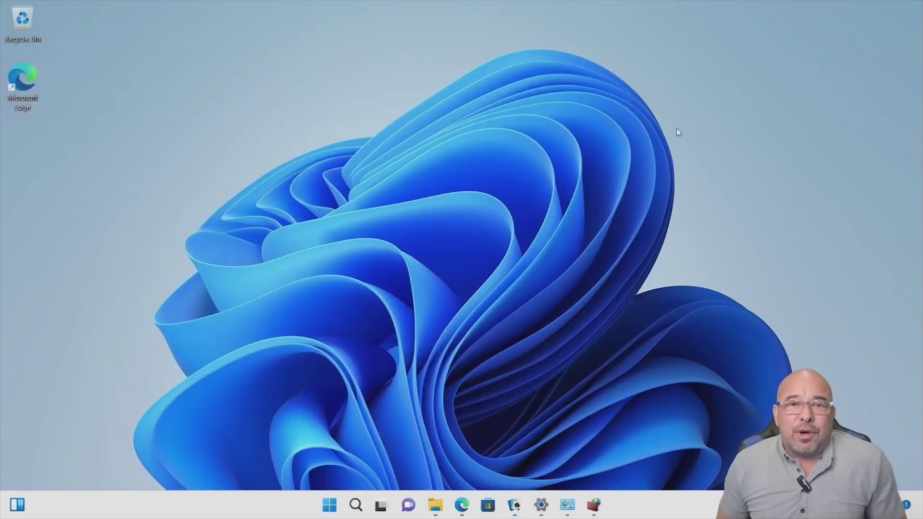